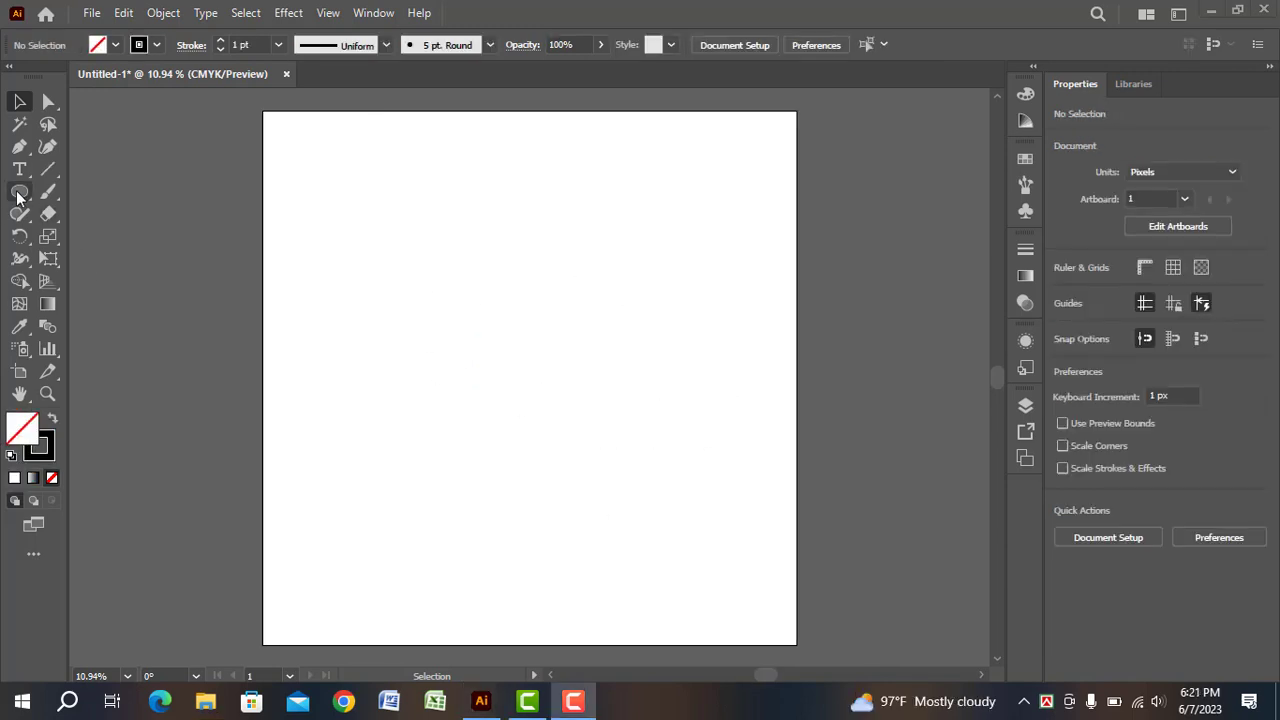
Draw an unfilled square about 505 px wide near the middle of the artboard.
right_click(19, 192)
click(110, 191)
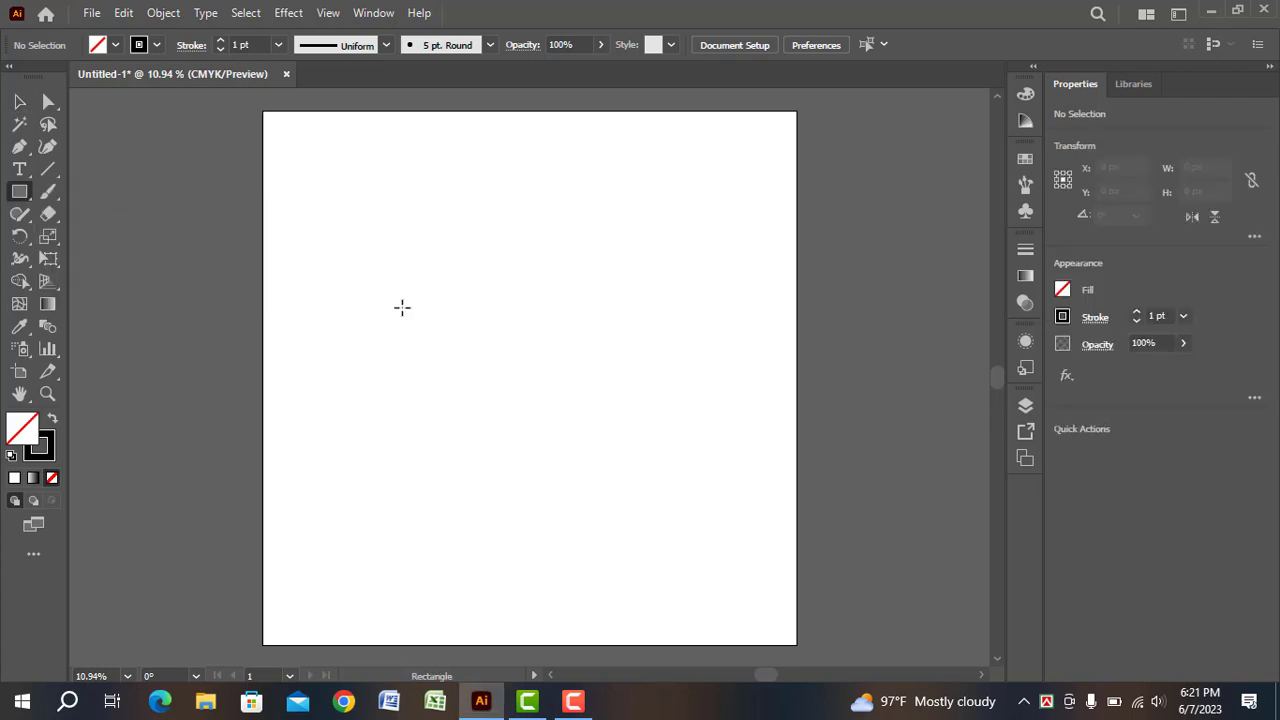
drag(403, 295, 563, 365)
click(19, 101)
click(431, 334)
click(503, 397)
click(498, 388)
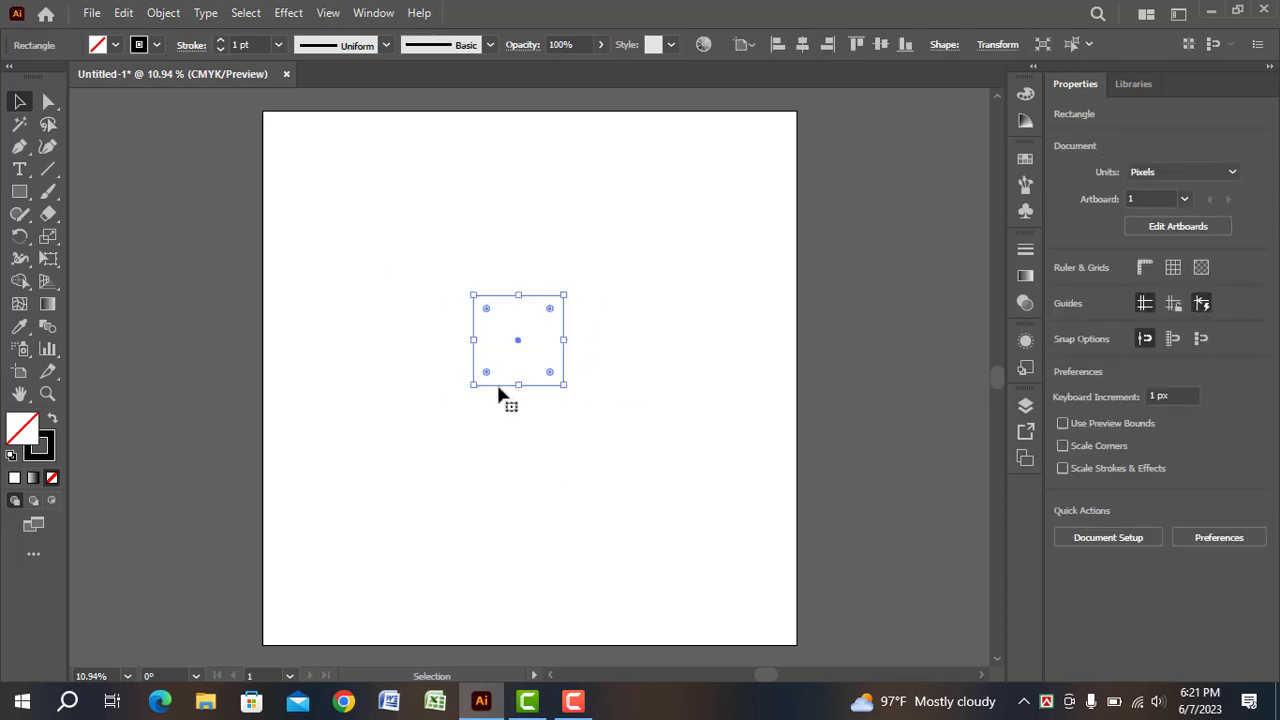
click(114, 46)
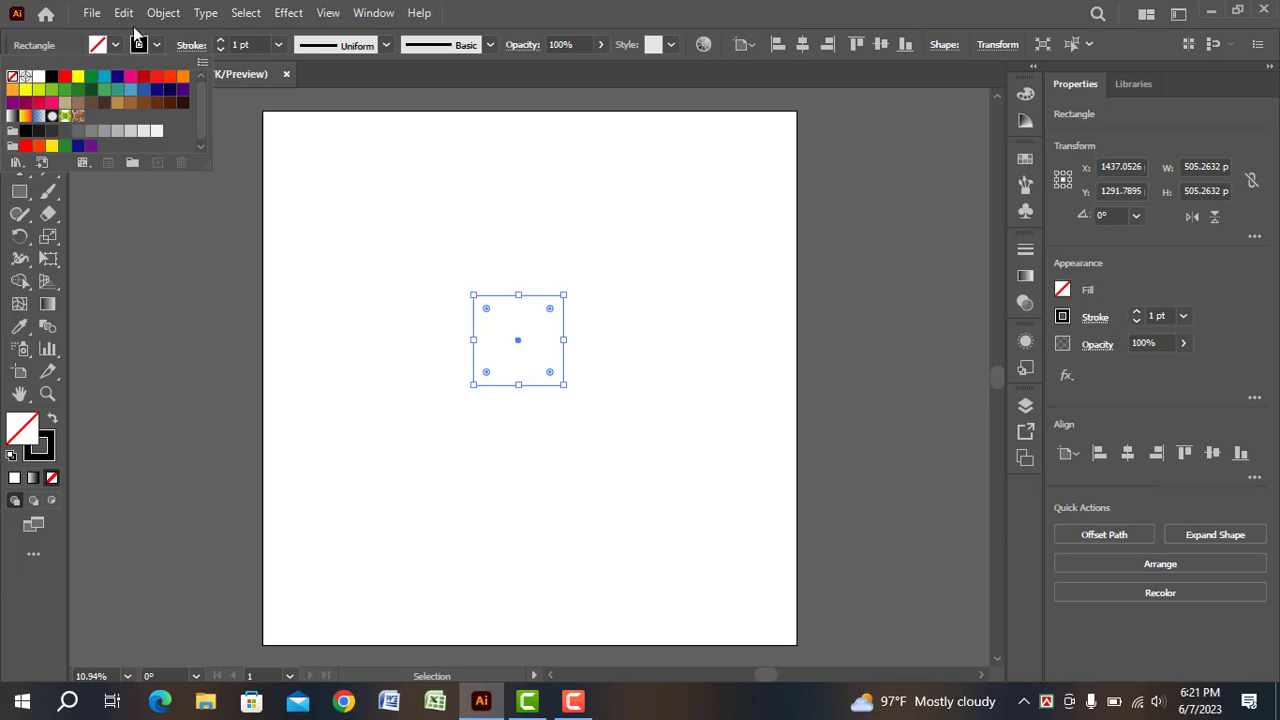
click(421, 499)
click(387, 471)
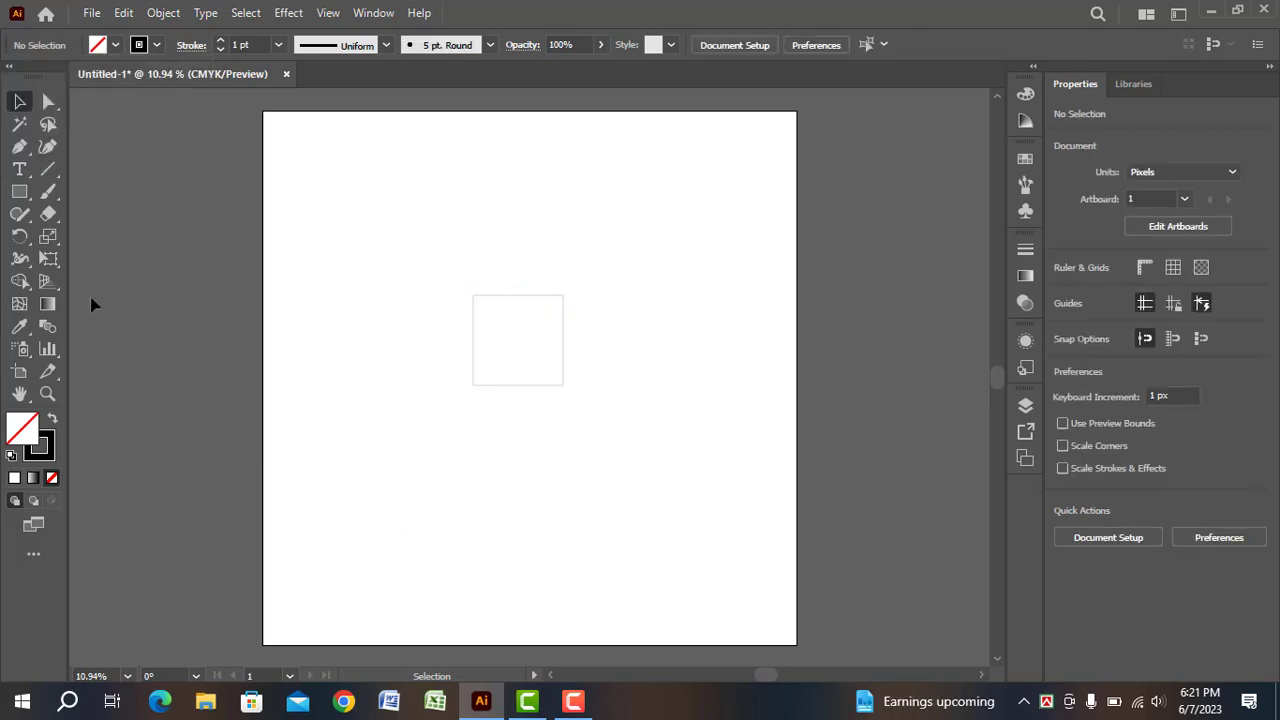
Draw an unfilled circle as wide as the square, overlapping the square's lower edge.
right_click(15, 189)
click(125, 238)
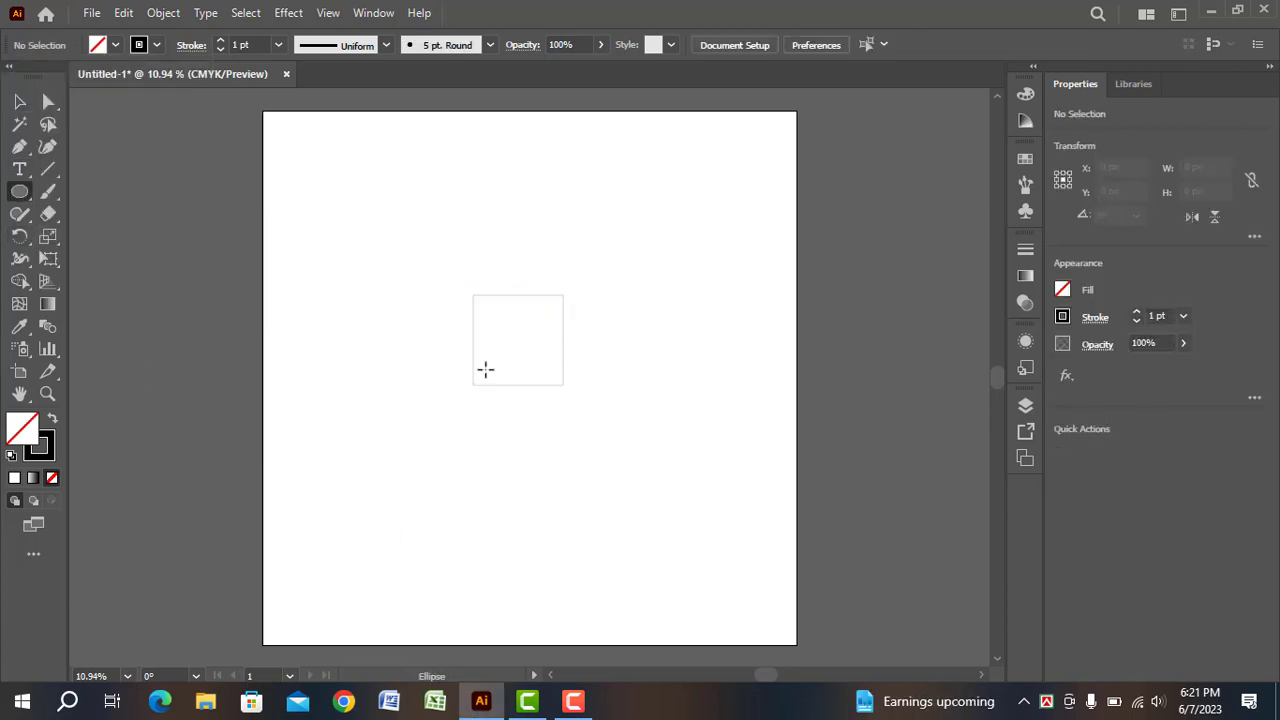
drag(474, 350, 564, 396)
key(v)
click(533, 498)
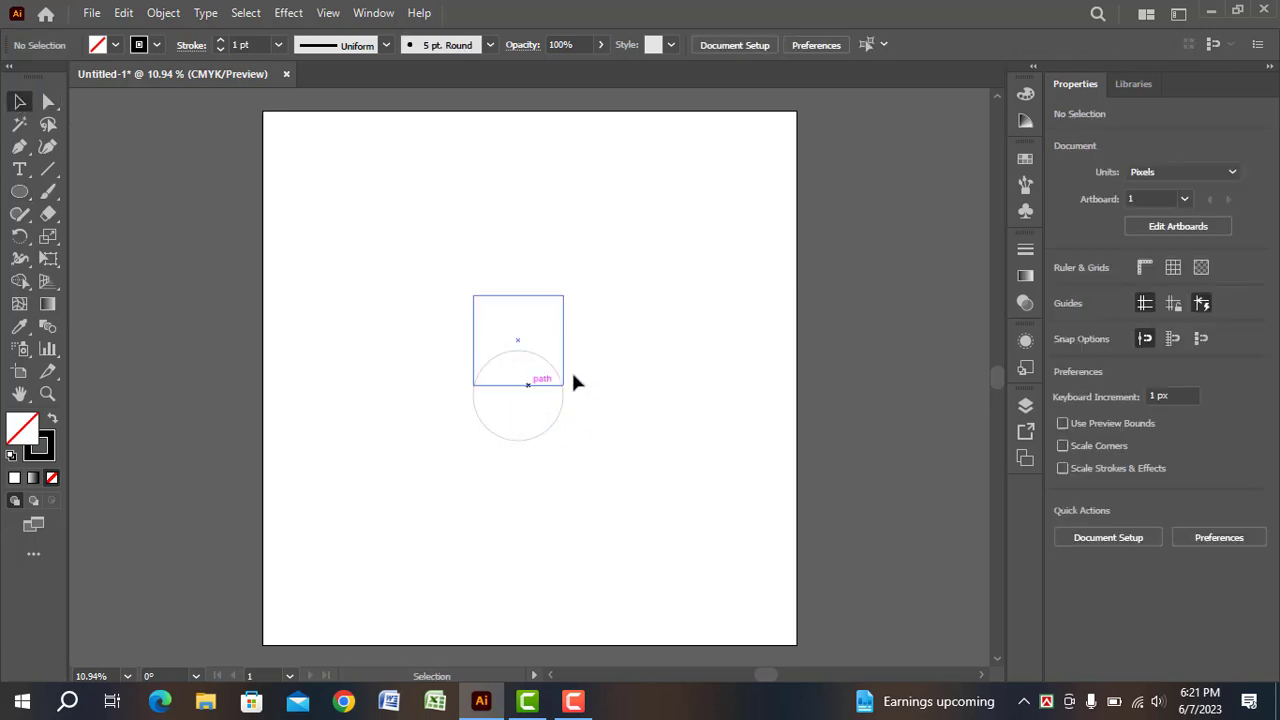
Move the circle so its centre sits on the midpoint of the square's top edge.
drag(526, 436, 530, 431)
click(508, 320)
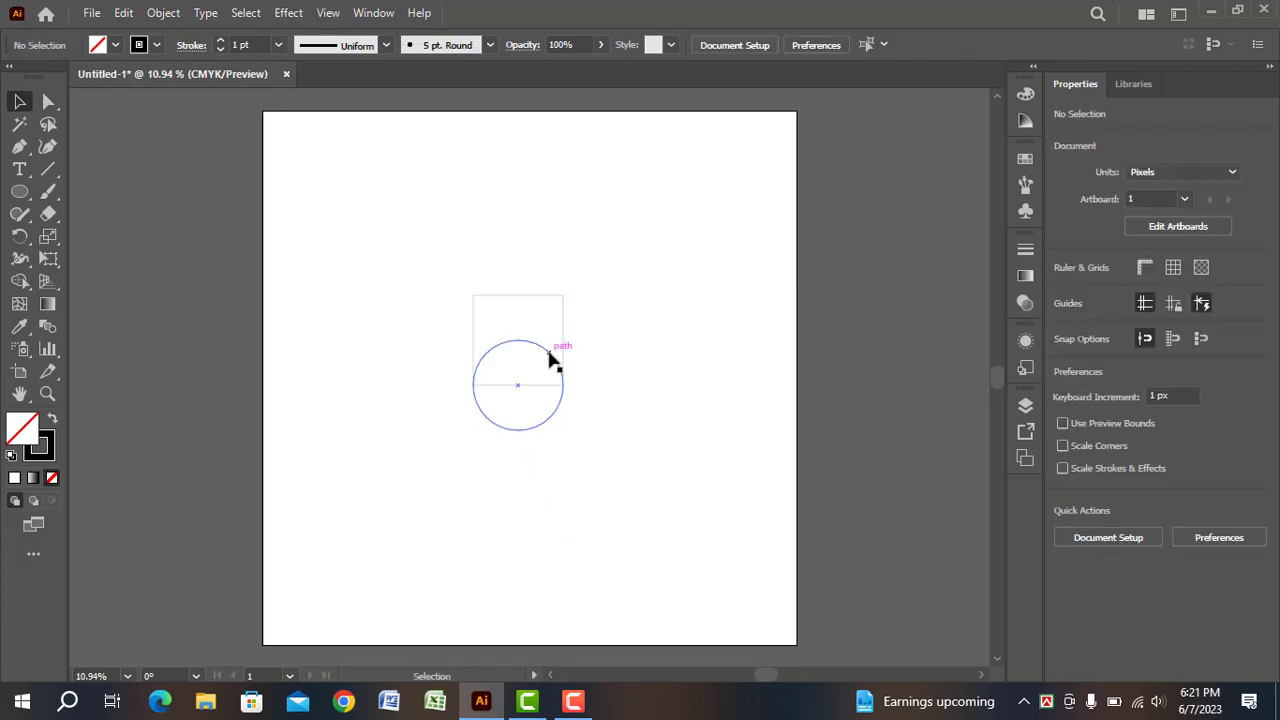
drag(553, 355, 549, 270)
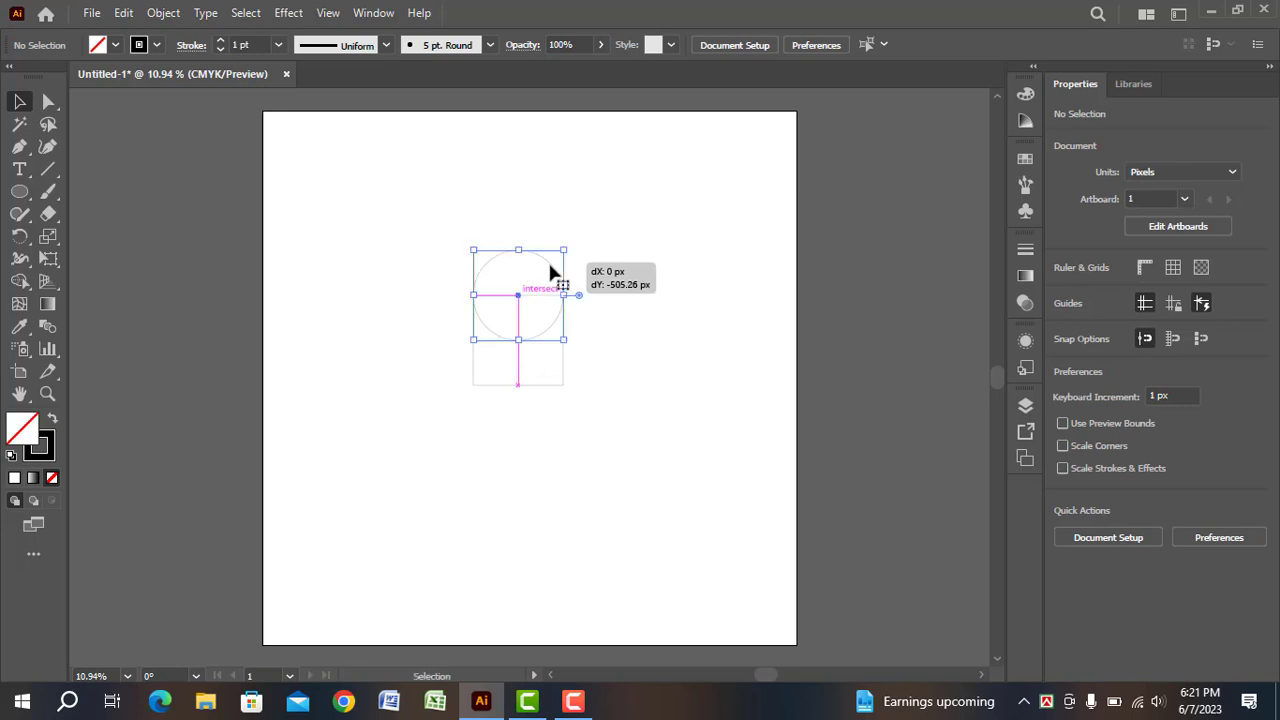
click(497, 485)
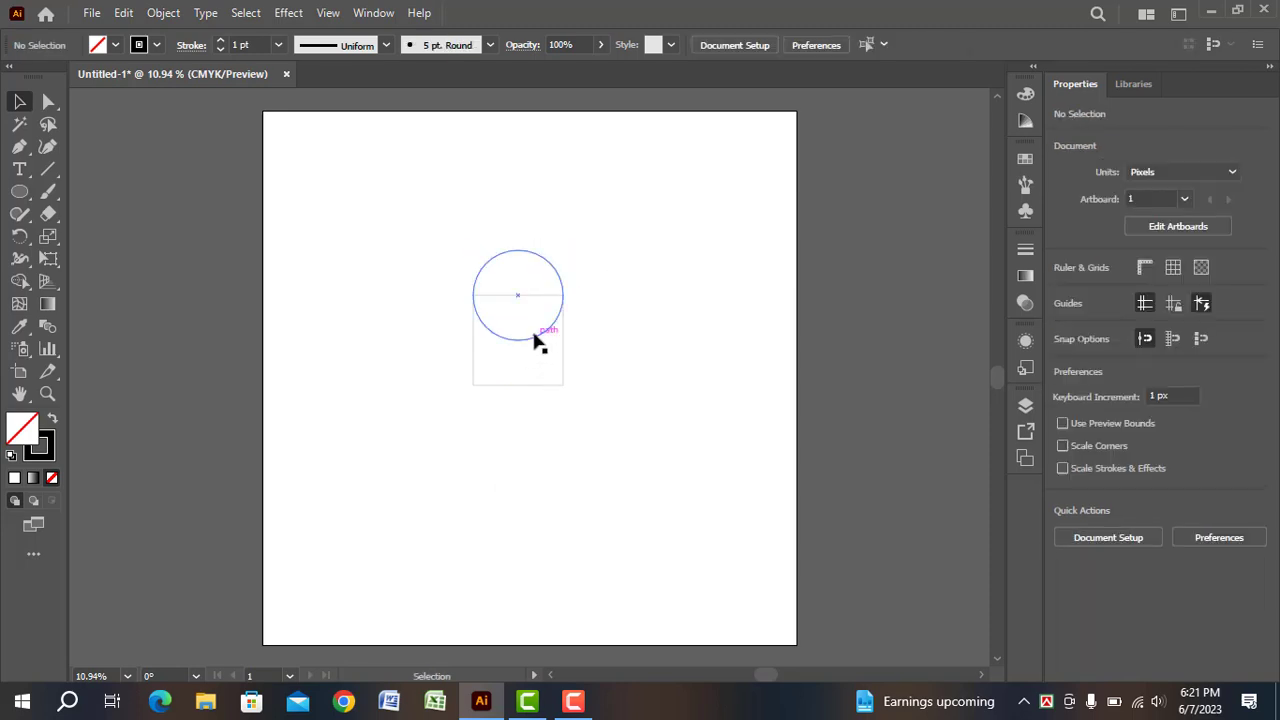
Duplicate the circle and centre the copy on the midpoint of the square's right edge.
click(531, 346)
click(571, 306)
drag(540, 341, 542, 386)
click(497, 455)
drag(551, 372, 596, 377)
click(472, 487)
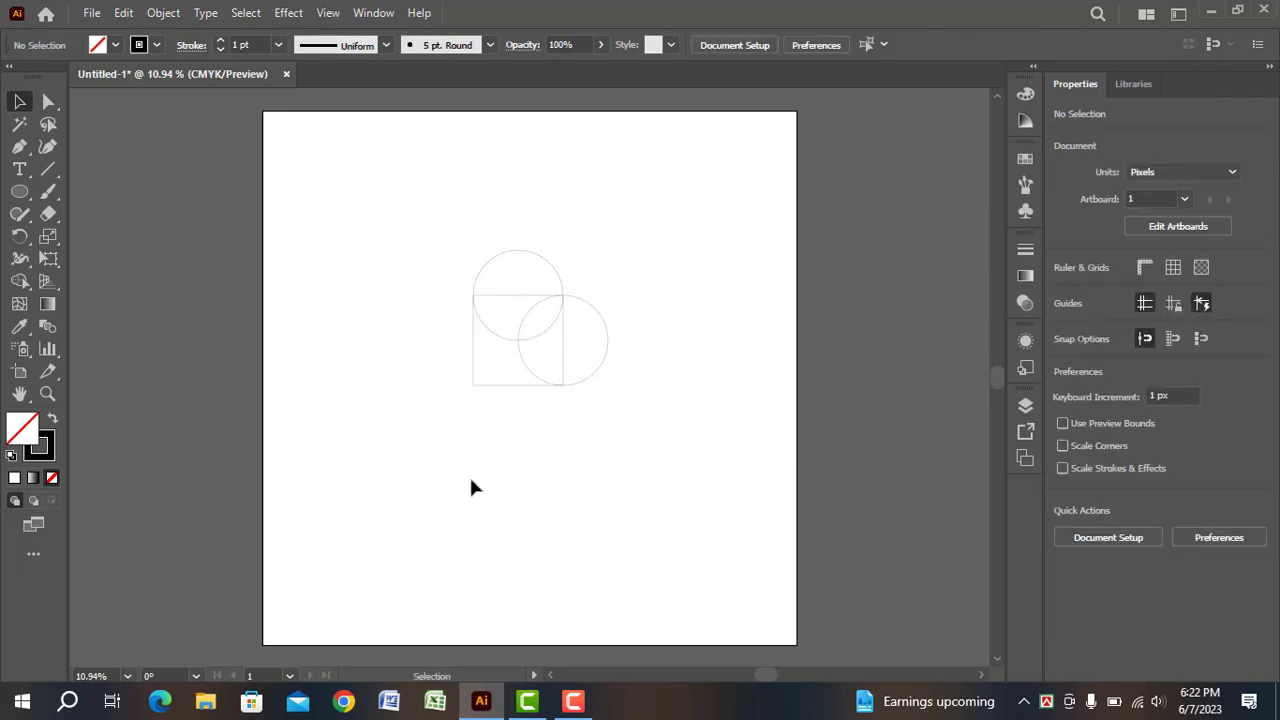
Merge the square and both circles into one heart outline with the Shape Builder tool.
drag(424, 210, 645, 465)
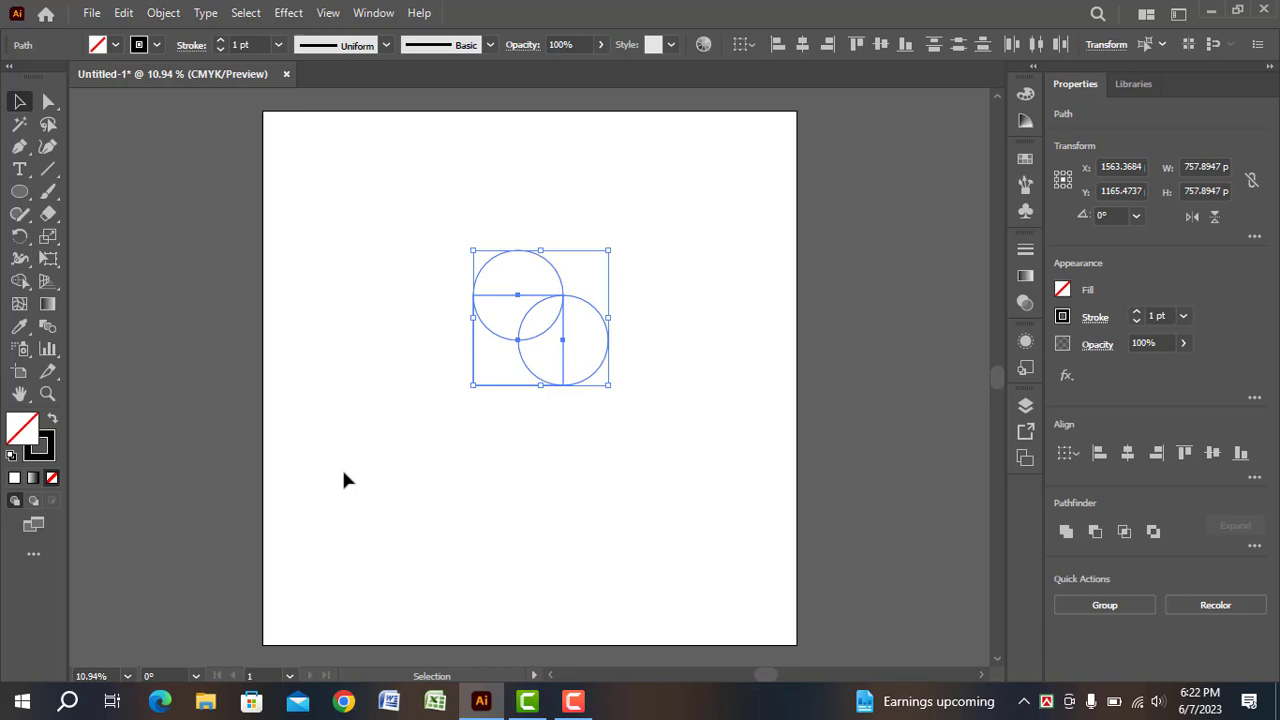
click(20, 284)
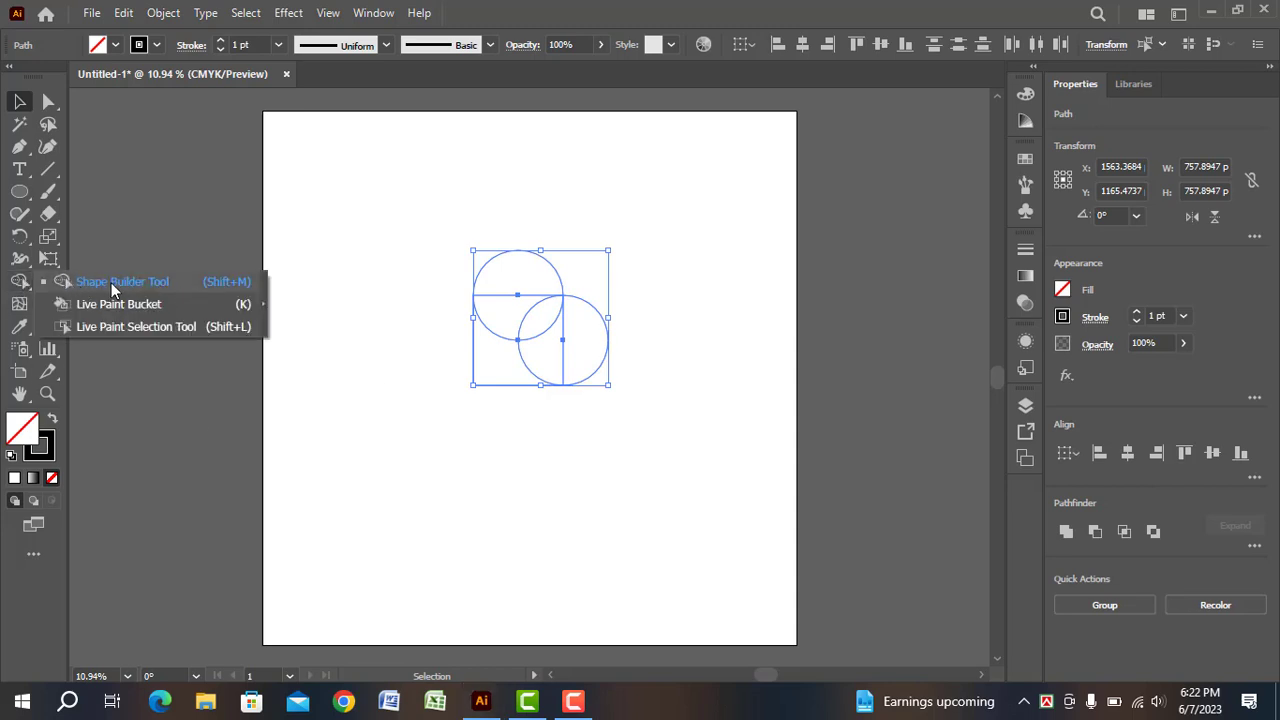
click(111, 282)
mouse_move(577, 357)
mouse_down()
mouse_move(545, 350)
mouse_move(517, 297)
mouse_move(497, 363)
mouse_move(508, 374)
mouse_up()
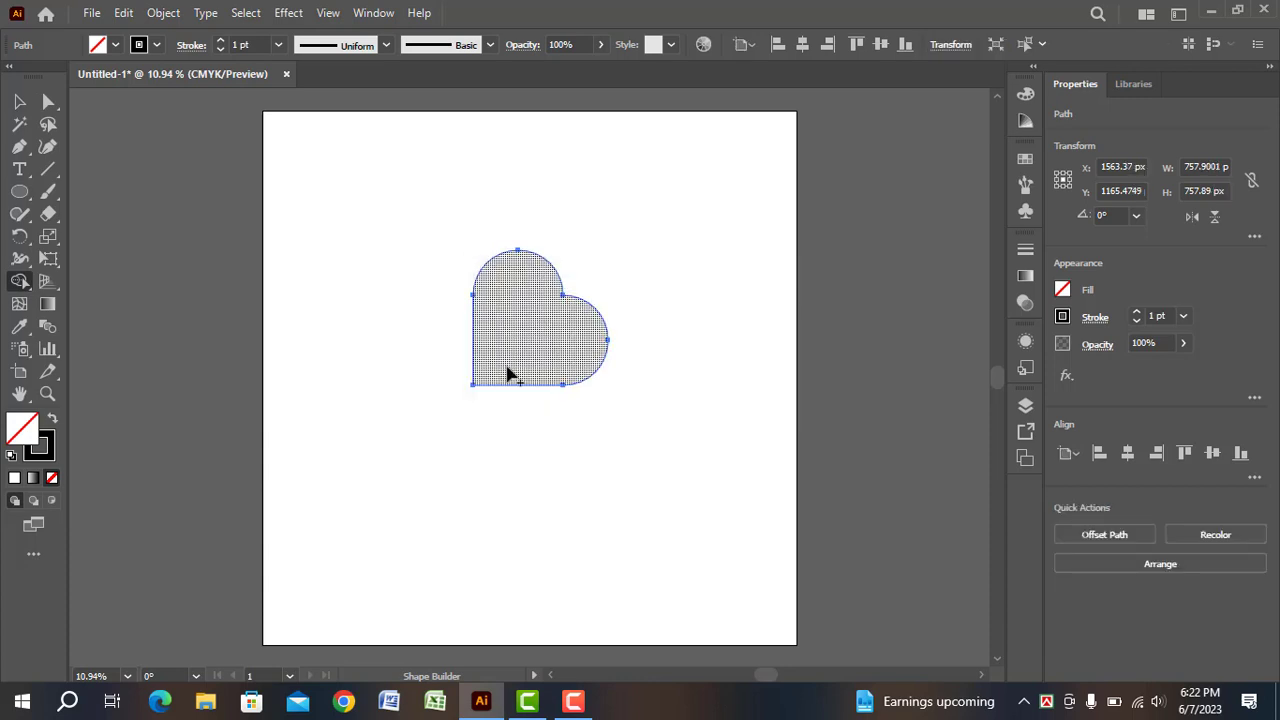
click(19, 101)
click(391, 441)
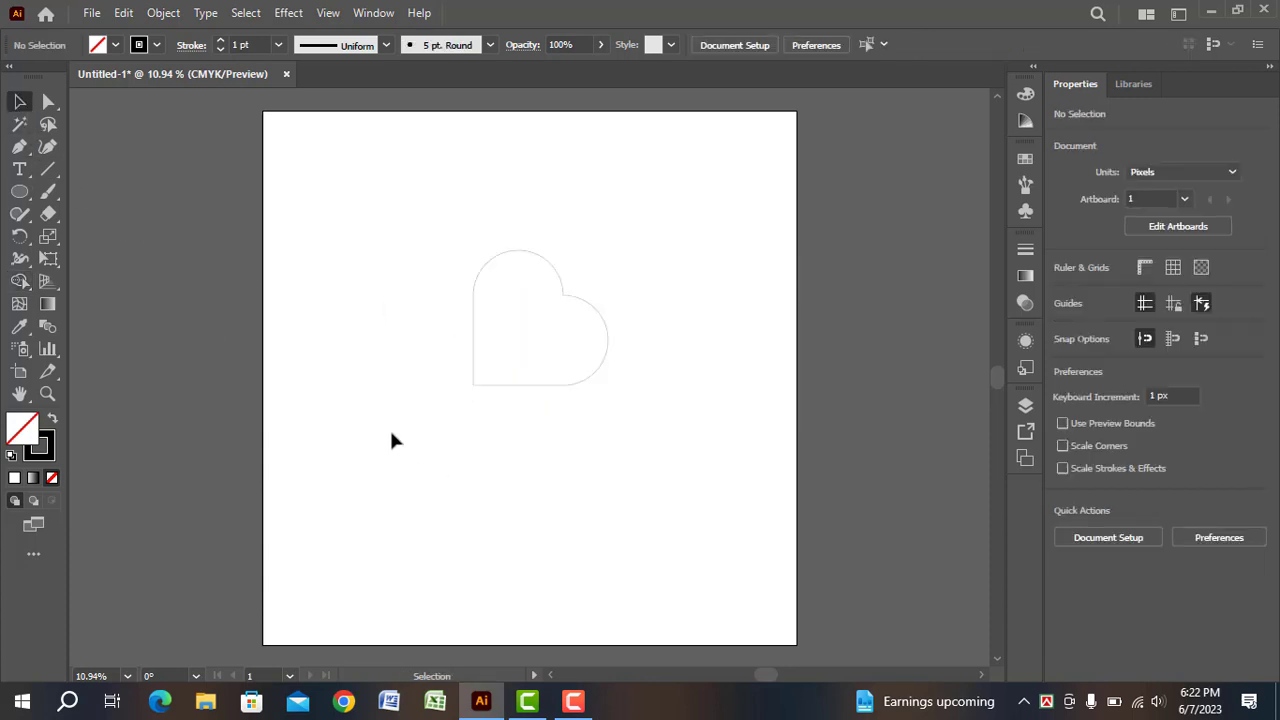
Rotate the heart outline 45° so that its point faces straight down.
click(543, 386)
drag(612, 392, 628, 329)
click(406, 416)
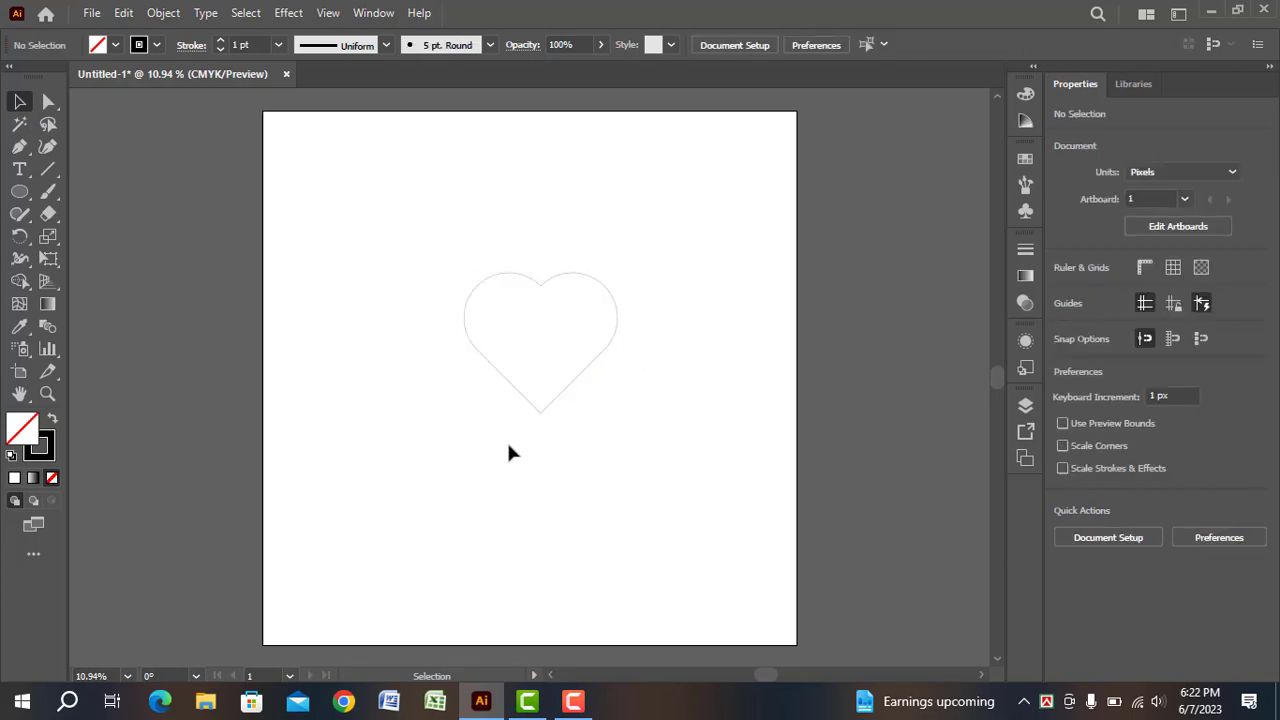
Fill the heart with a linear gradient and set its starting colour stop to the cyan-blue swatch.
drag(644, 440, 652, 445)
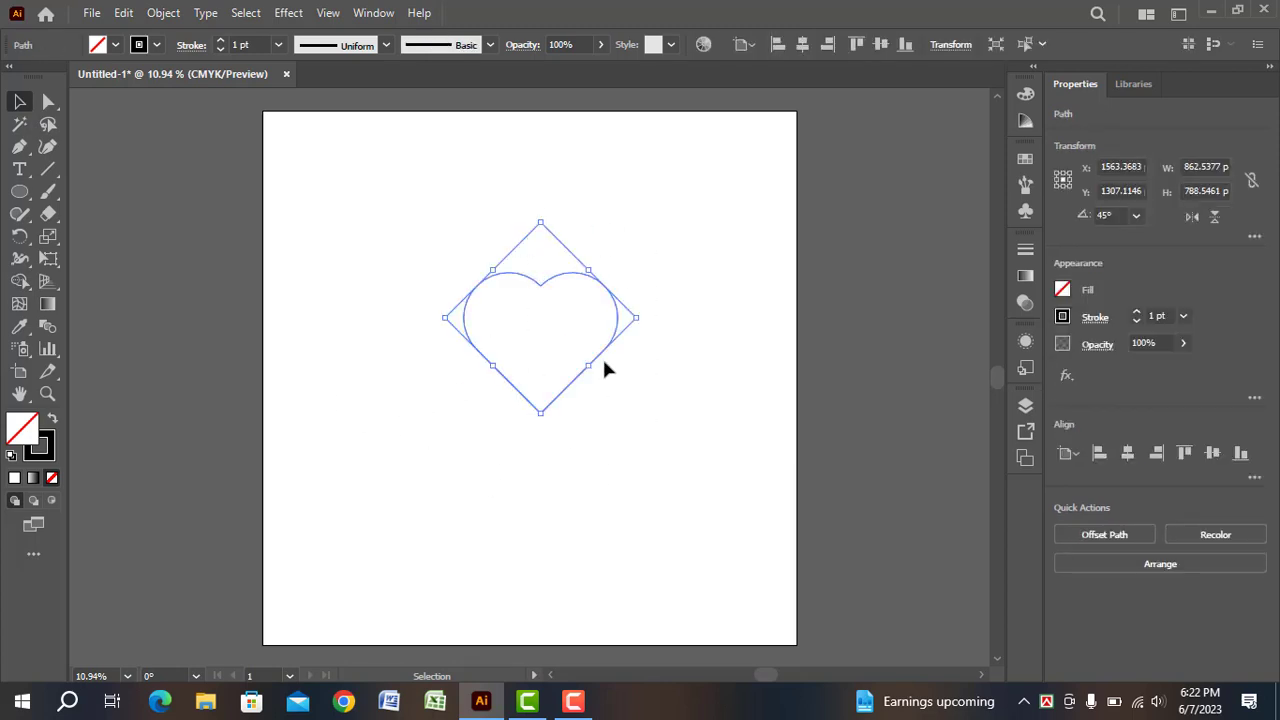
click(1025, 277)
click(883, 383)
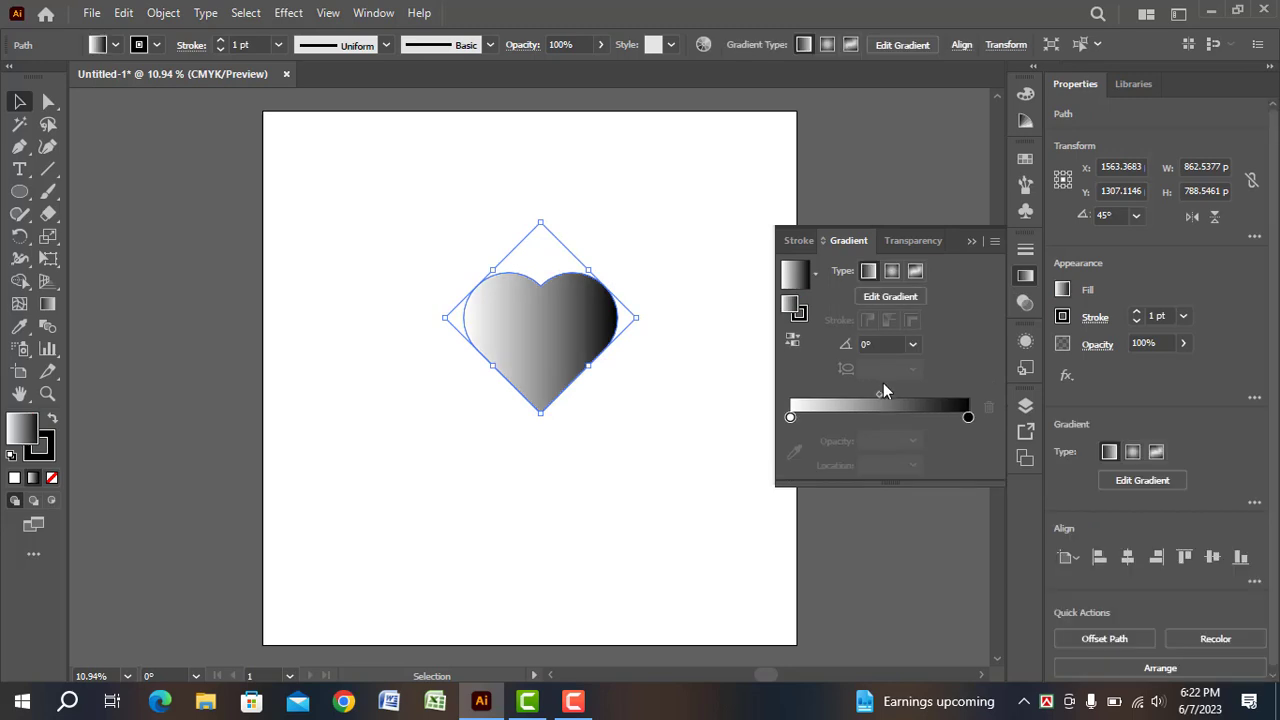
double_click(790, 418)
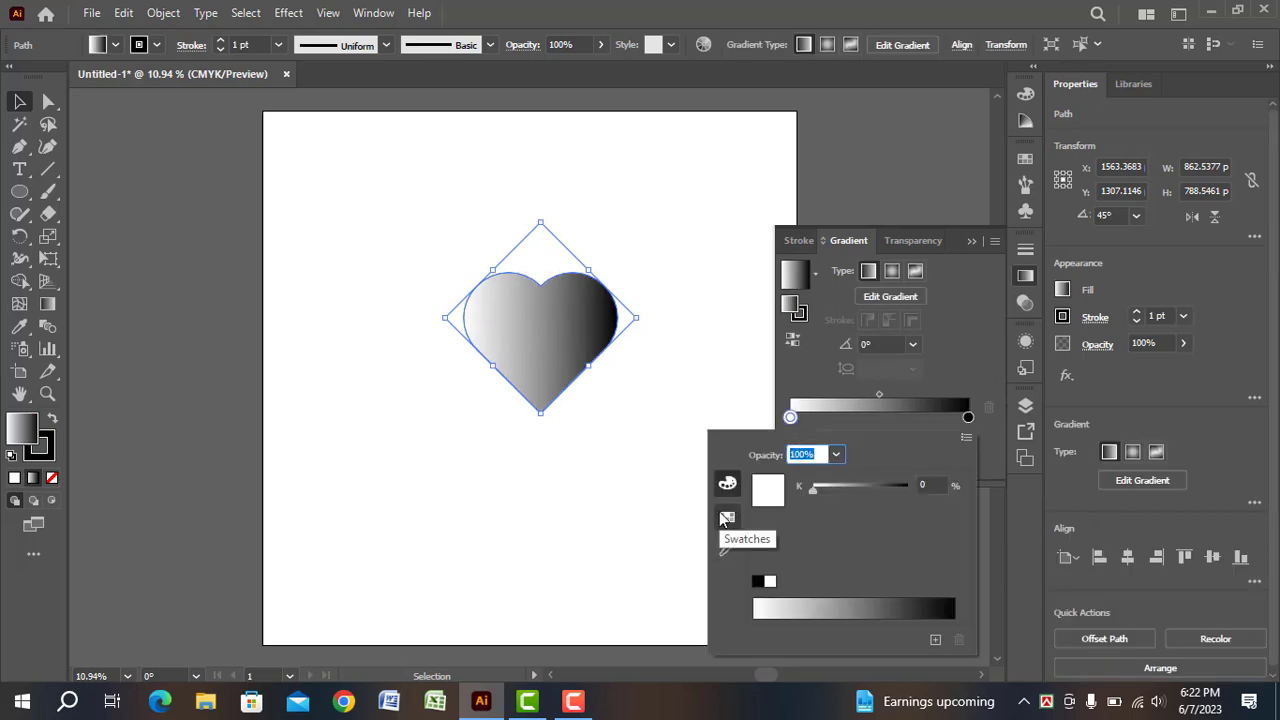
click(727, 517)
click(819, 477)
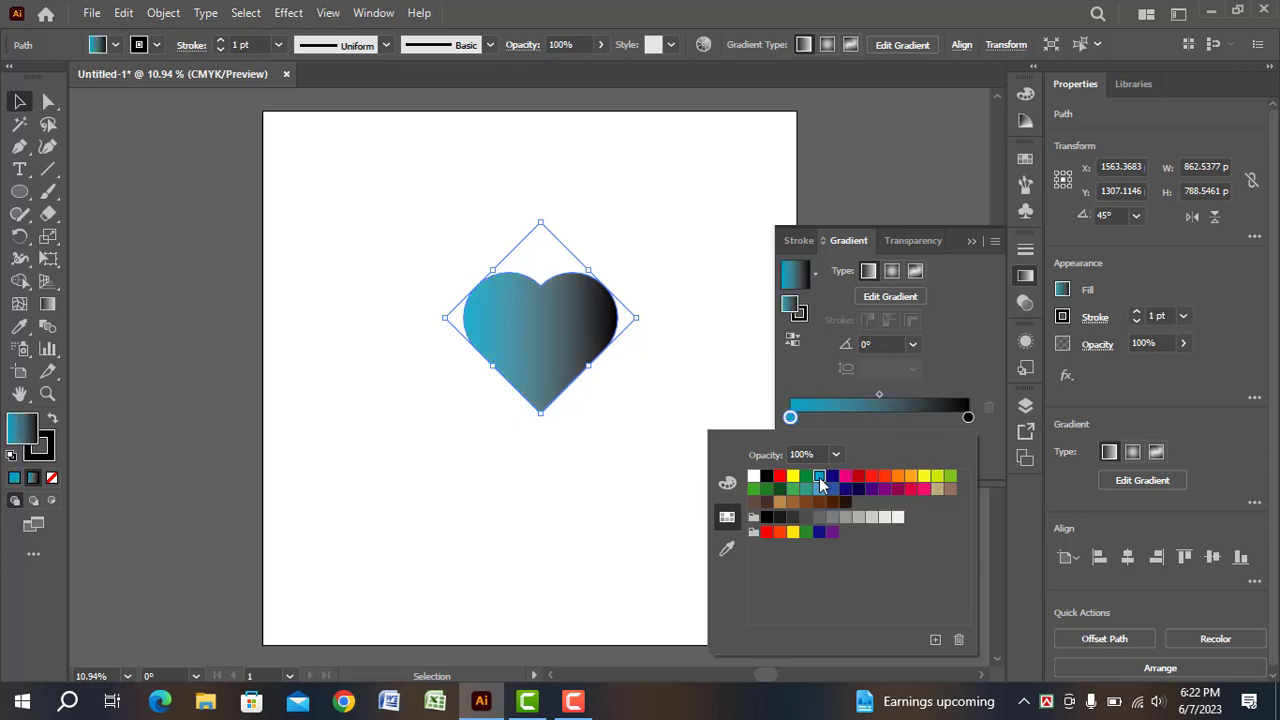
Set the gradient's end stop to the dark blue swatch and darken it to 14% K.
double_click(968, 418)
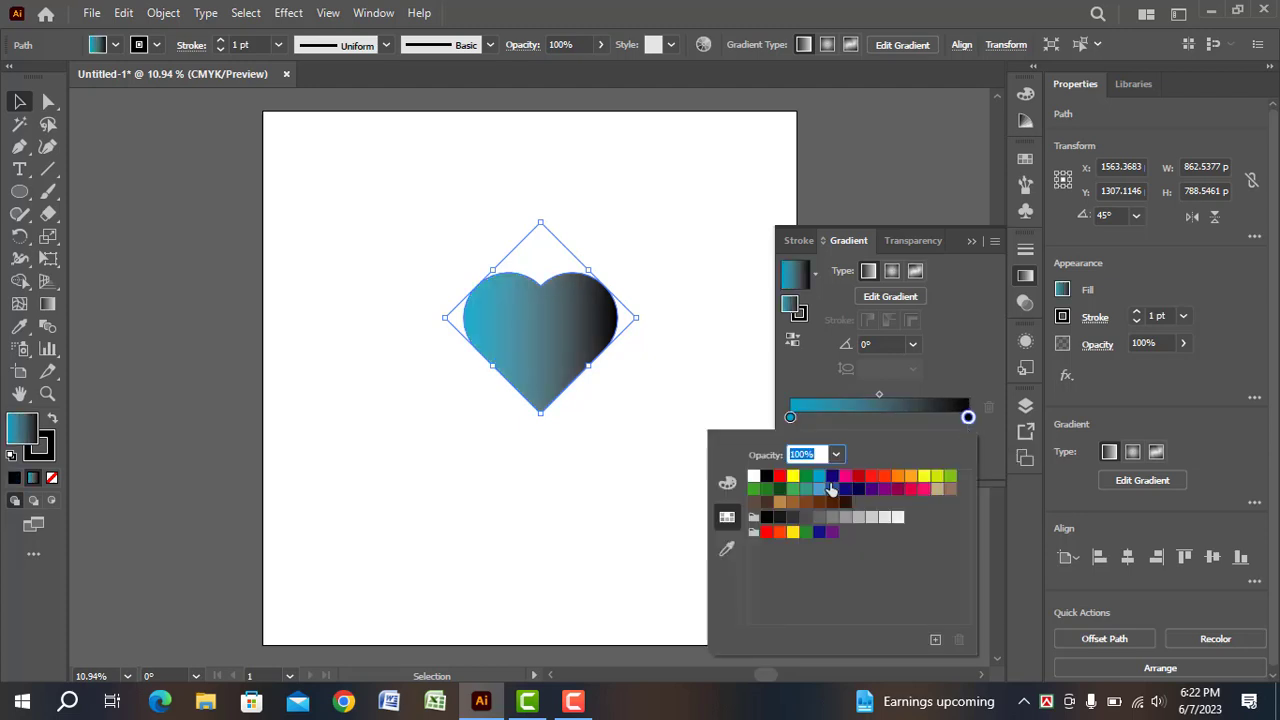
click(832, 477)
click(727, 483)
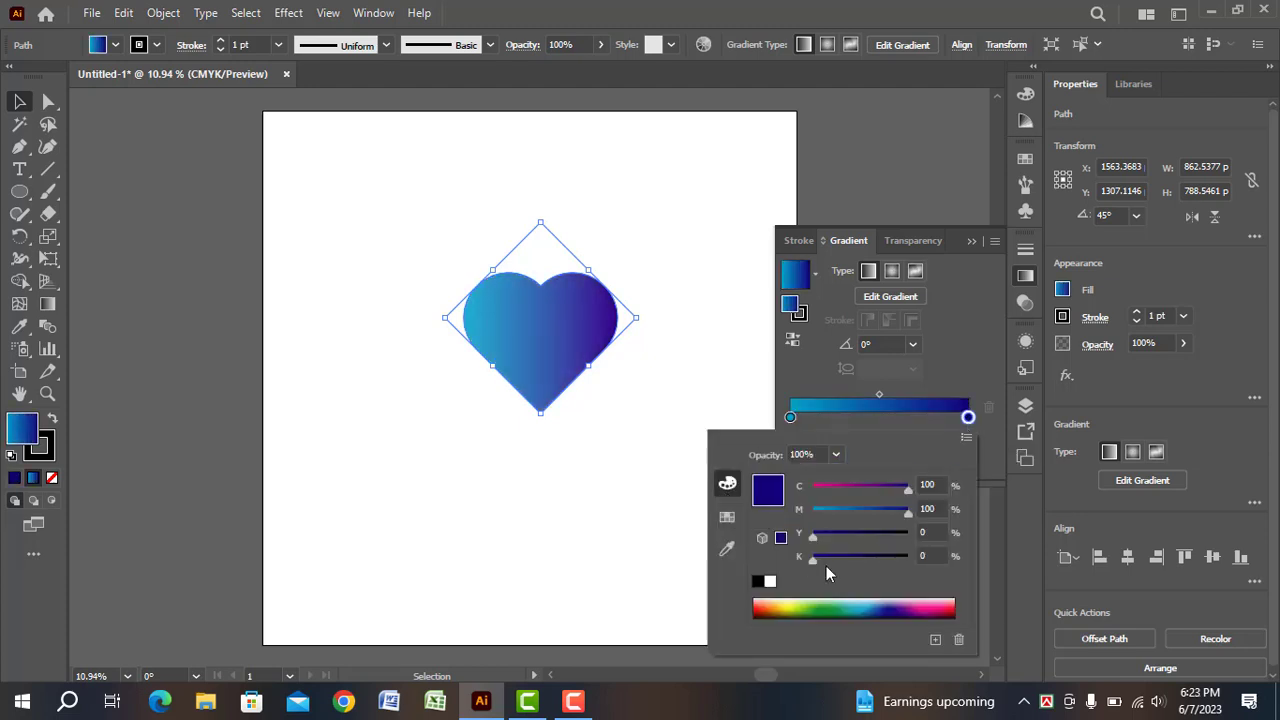
mouse_move(813, 559)
mouse_down()
mouse_move(856, 559)
mouse_move(826, 559)
mouse_up()
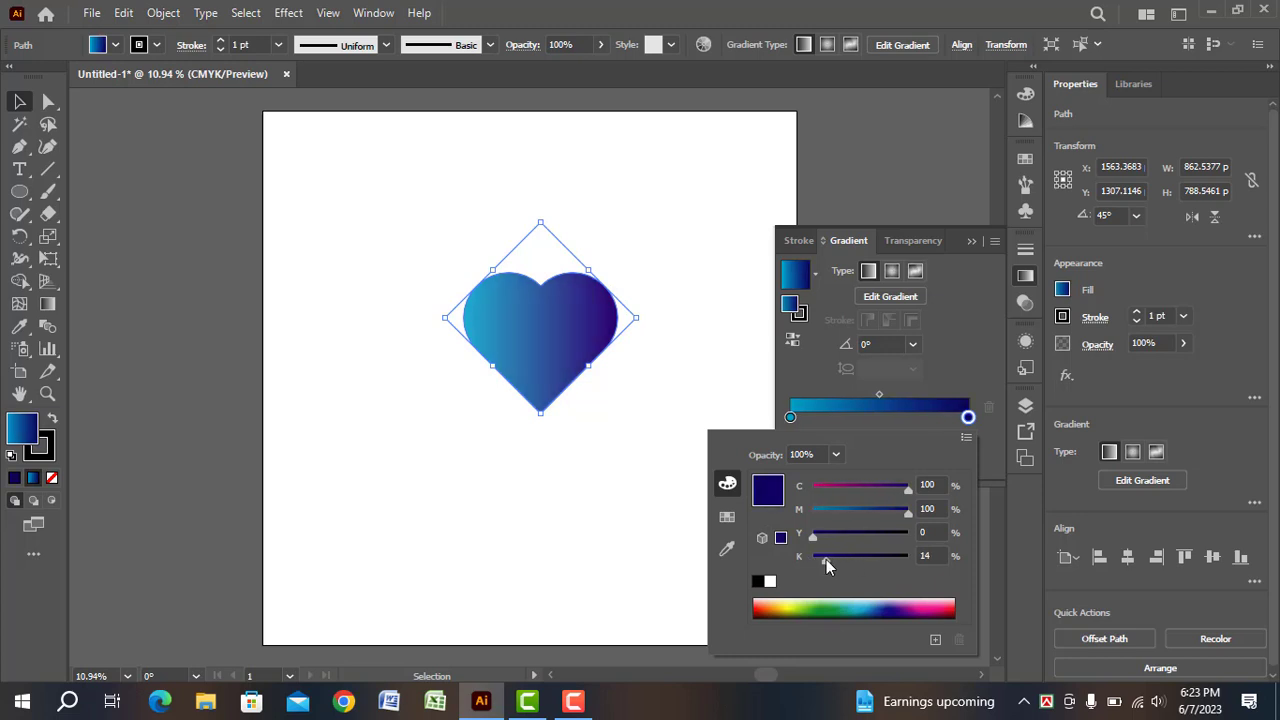
Shift the gradient's midpoint to a location of about 56.7% and deselect the heart.
click(894, 403)
drag(890, 397, 891, 399)
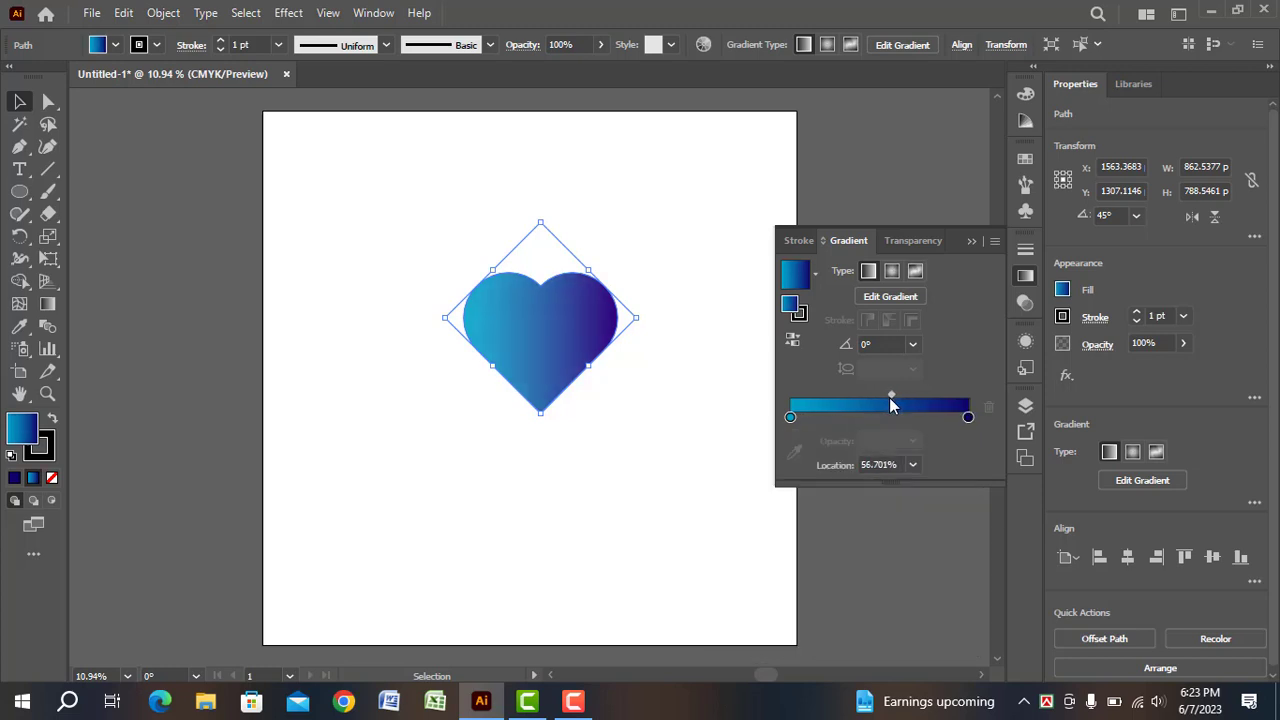
click(976, 241)
click(649, 425)
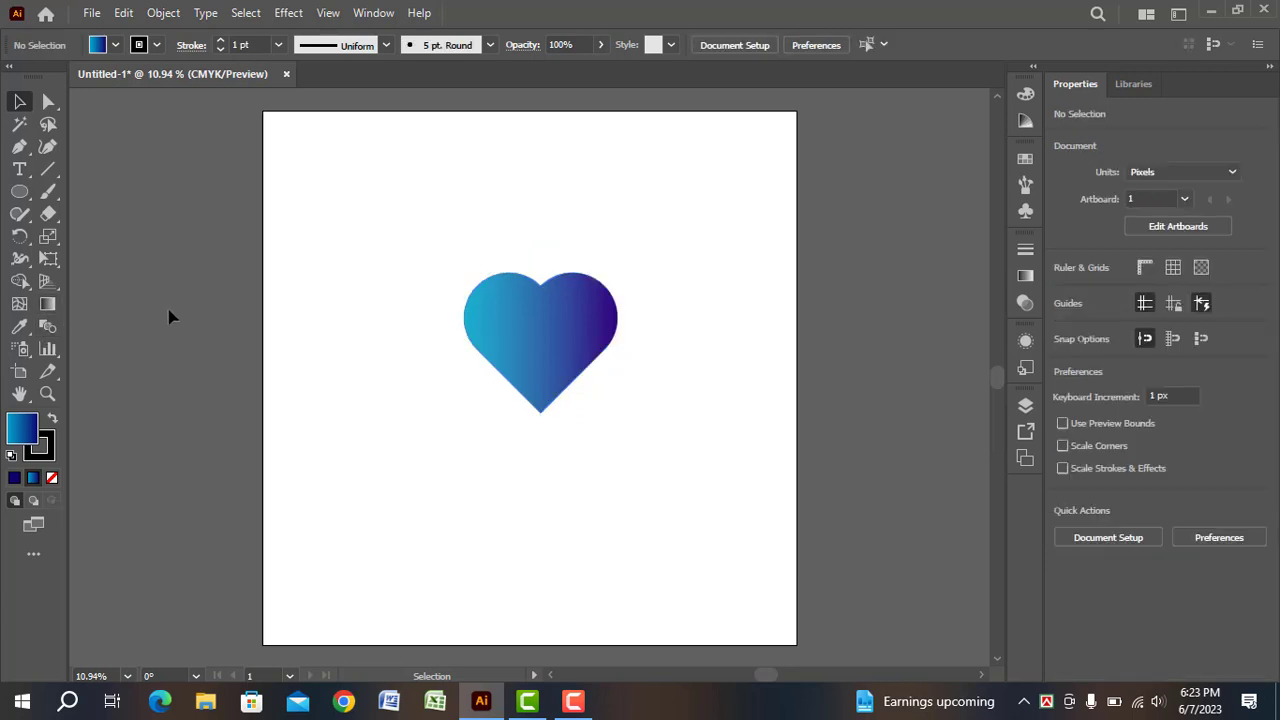
Redirect the heart's gradient with the Gradient tool to run slightly diagonally from the upper edge down to the point.
key(g)
drag(517, 268, 550, 418)
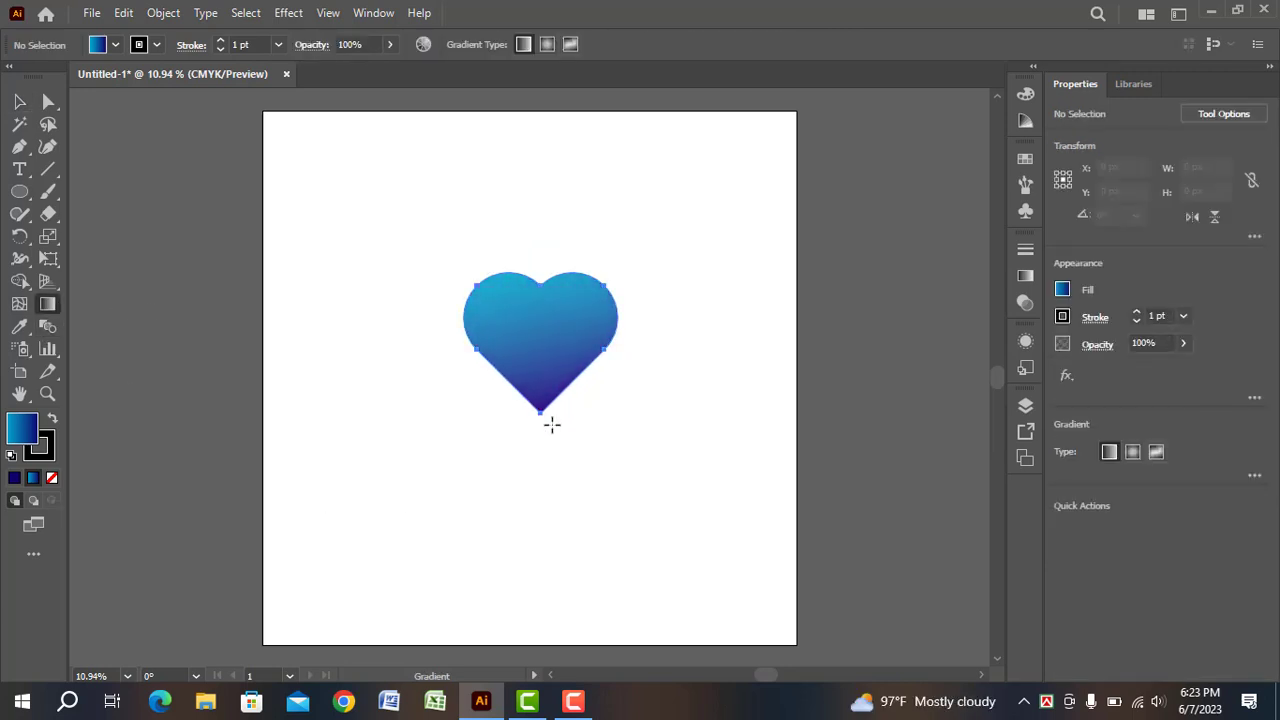
click(552, 398)
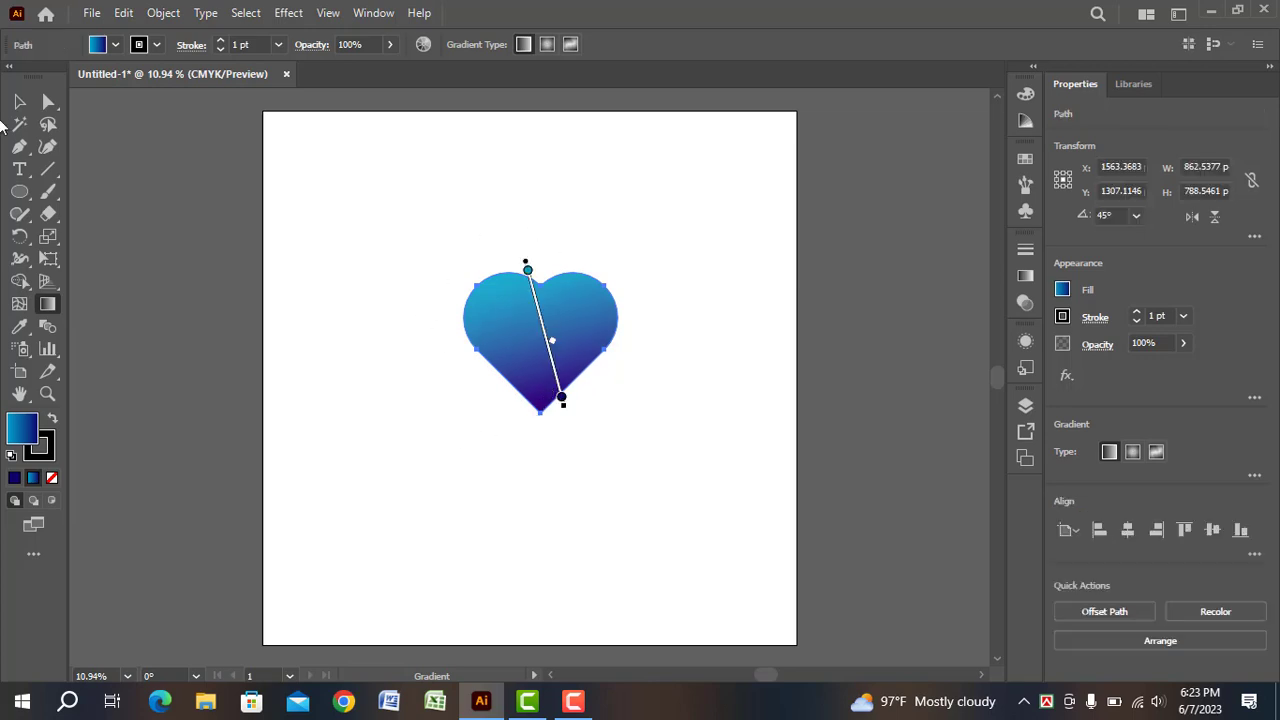
click(19, 101)
click(473, 479)
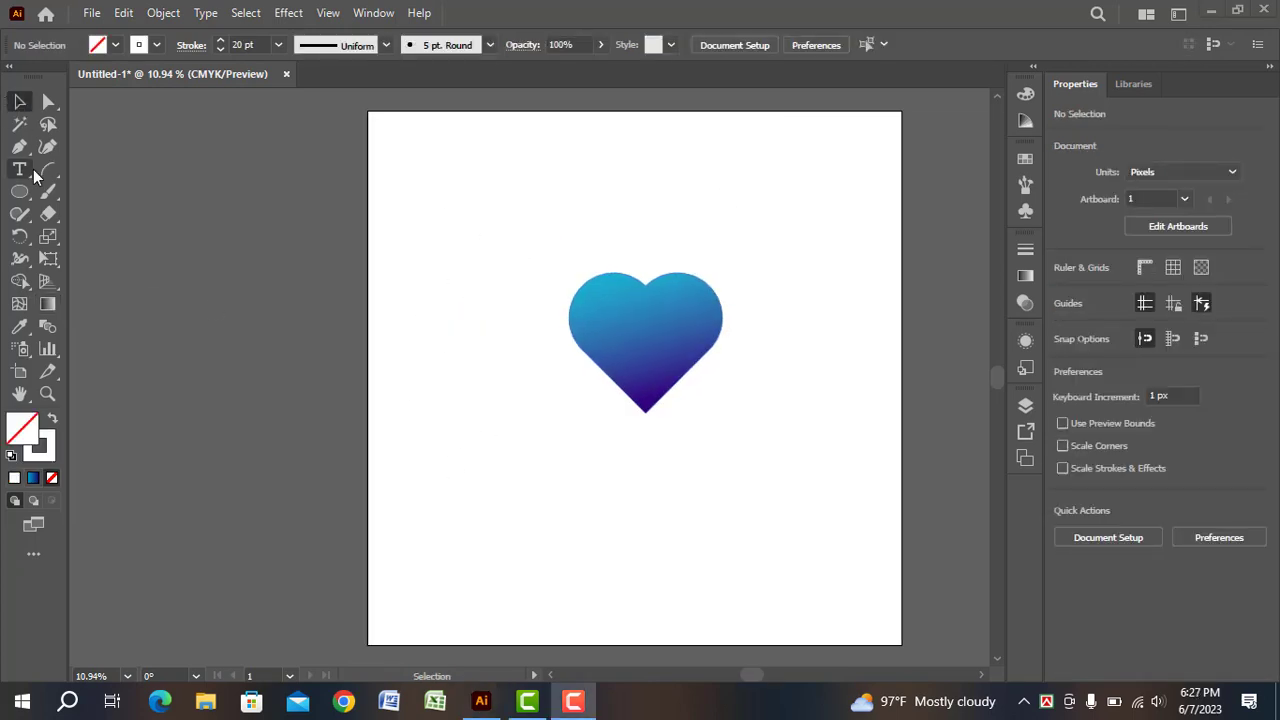
Draw an unfilled white arc about 137 px wide and 300 px high outside the artboard, beside the heart.
click(48, 169)
click(128, 192)
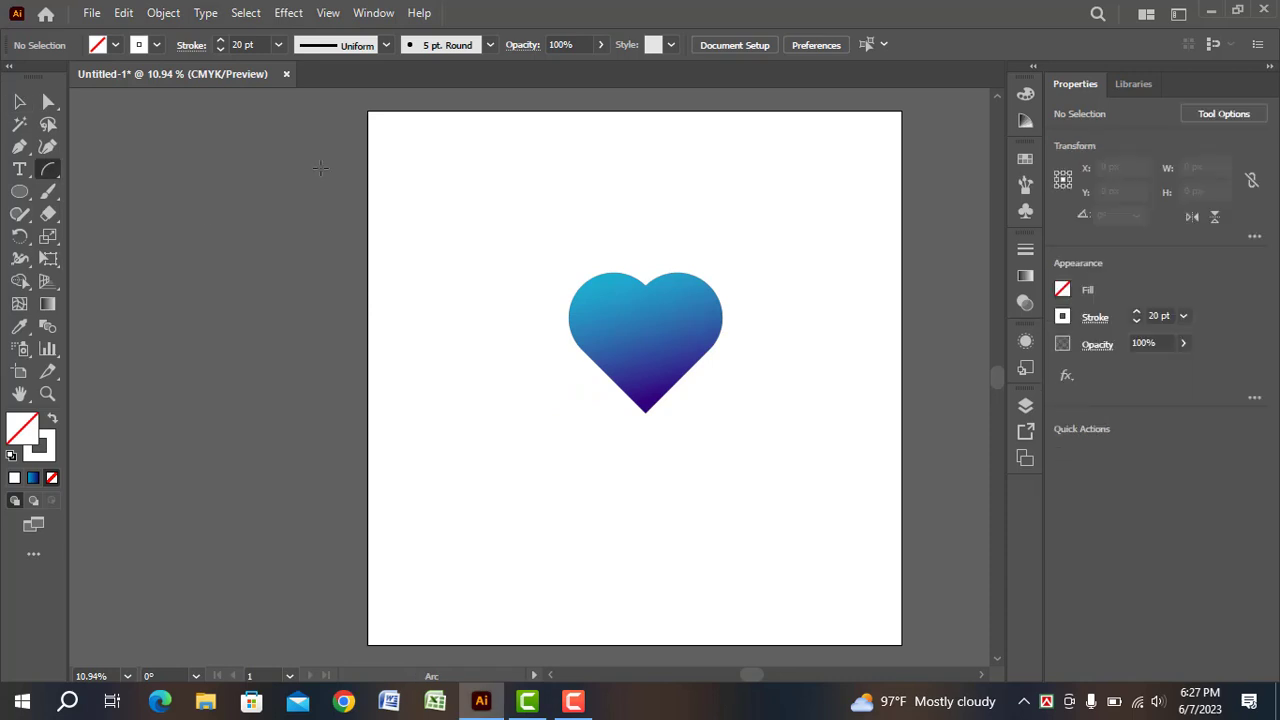
drag(246, 183, 271, 237)
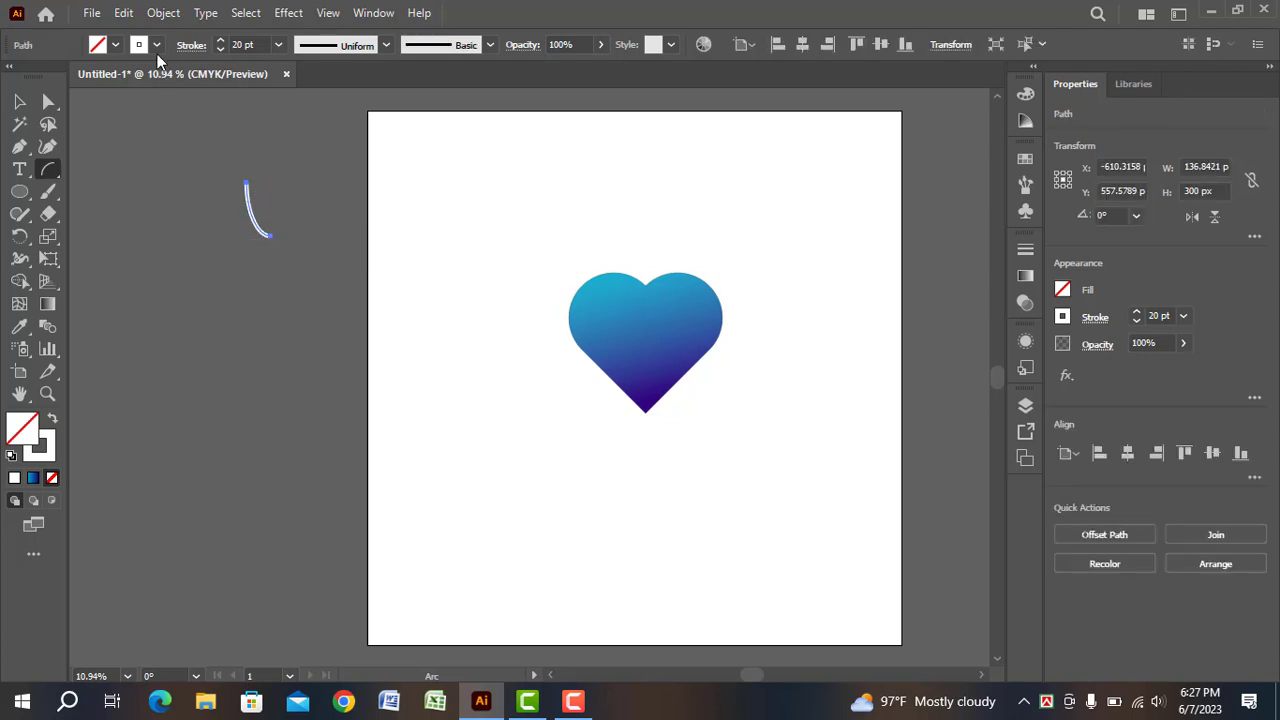
click(114, 45)
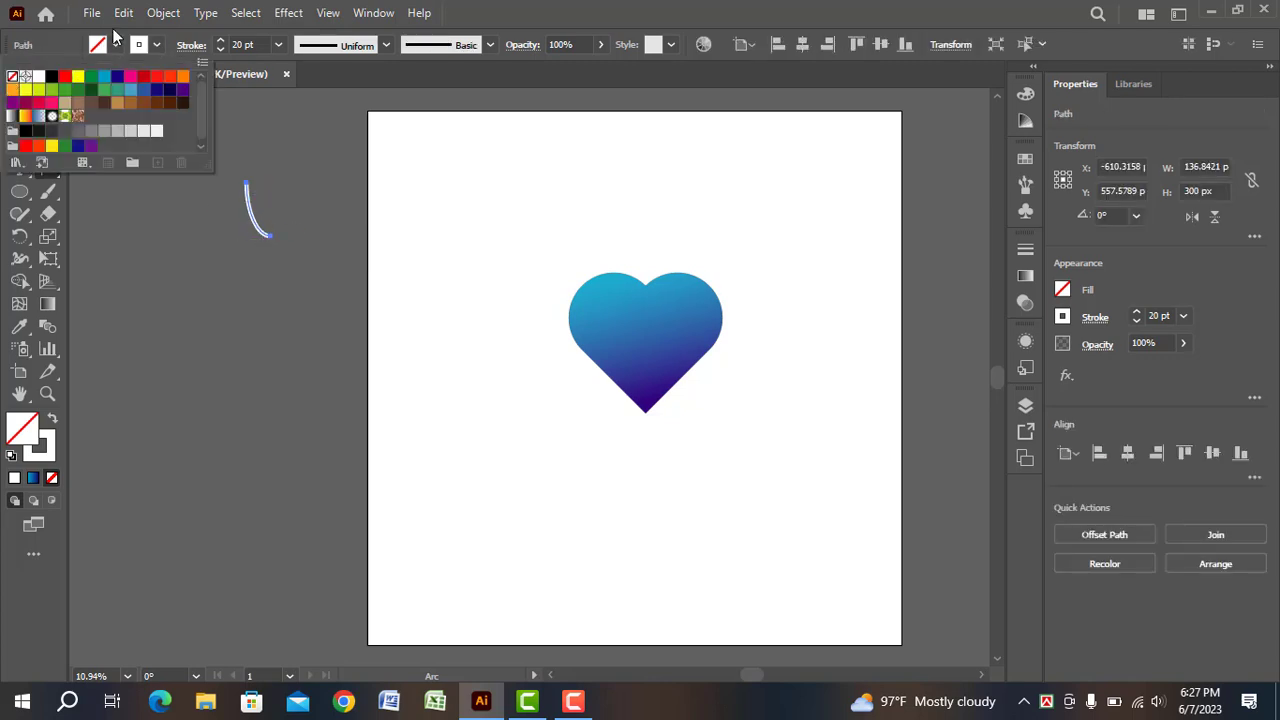
click(141, 237)
Set the arc's stroke weight to 60 pt and apply the tapered triangular width profile.
click(279, 45)
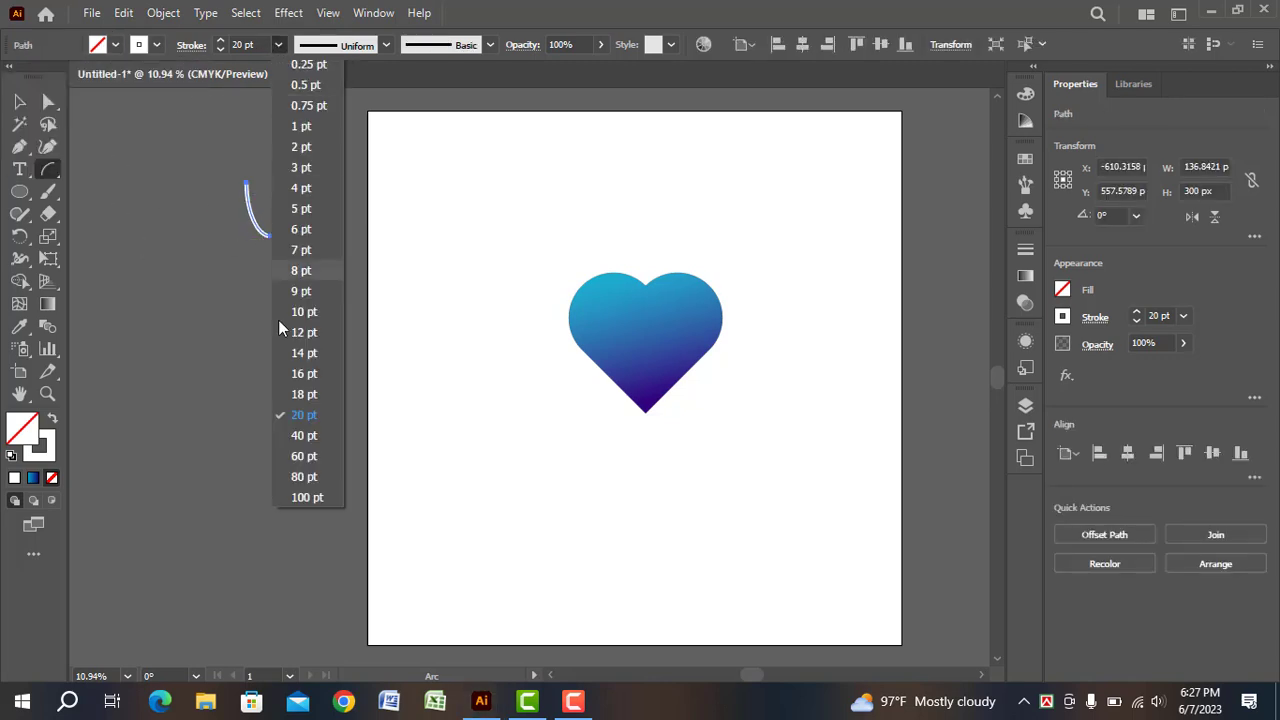
click(300, 447)
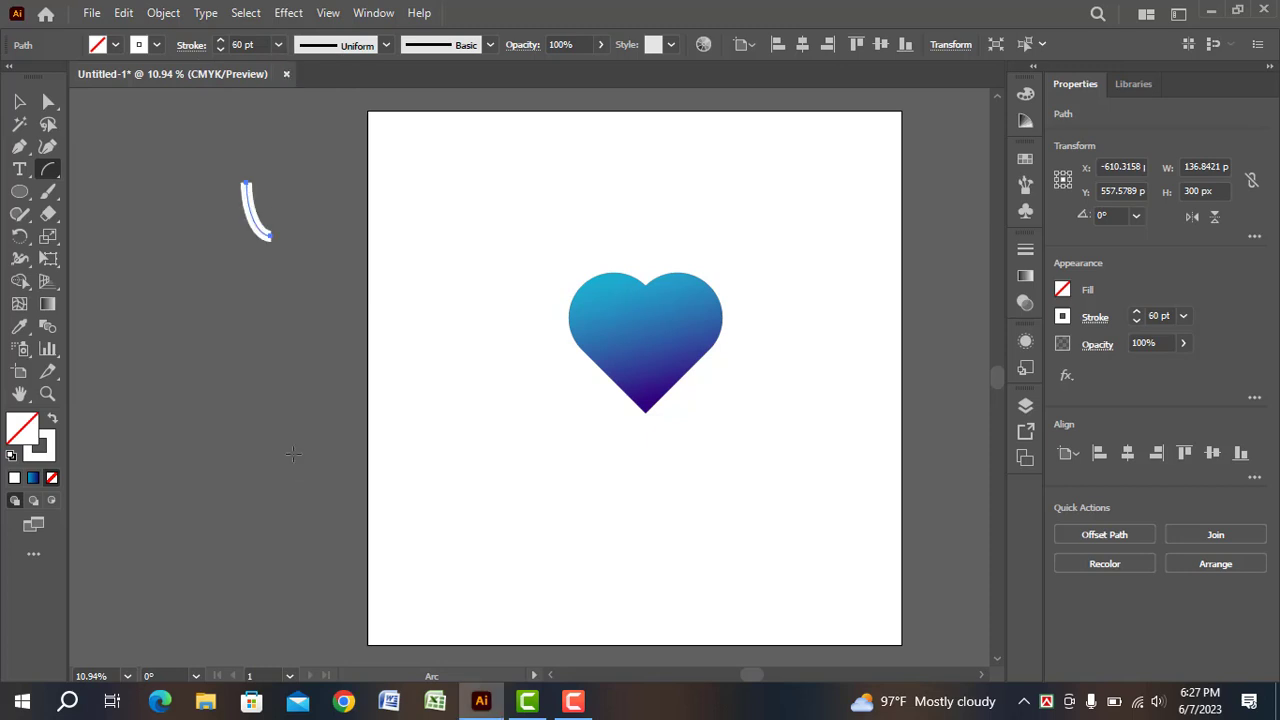
click(384, 45)
click(289, 192)
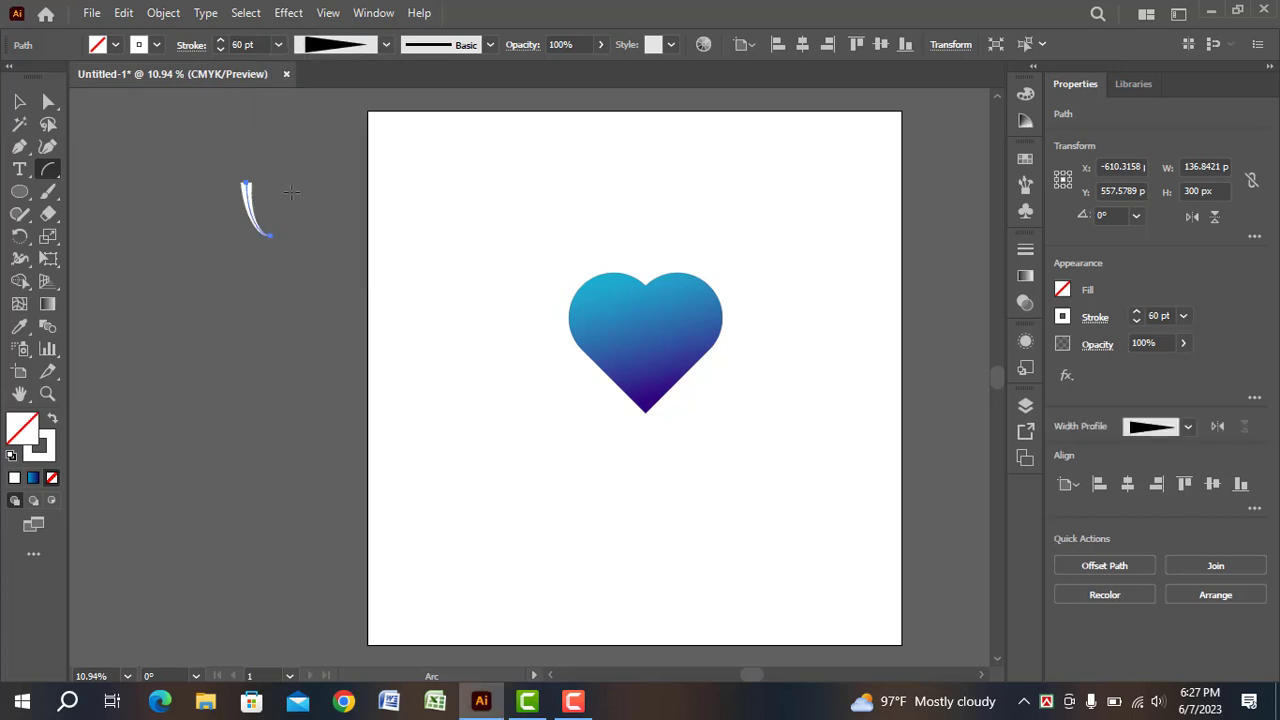
Place the tapered arc as a highlight inside the heart's left lobe, rotated to about 322° to follow its curve.
click(19, 102)
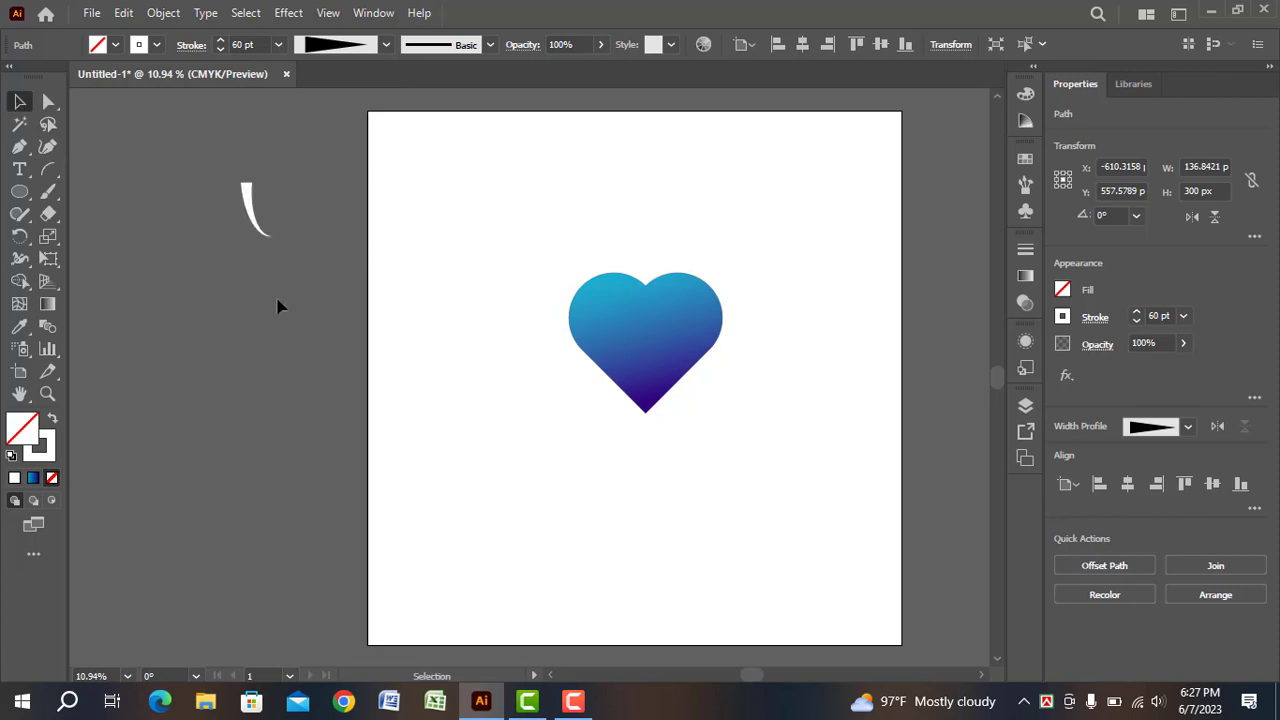
click(277, 303)
drag(252, 213, 600, 318)
click(500, 386)
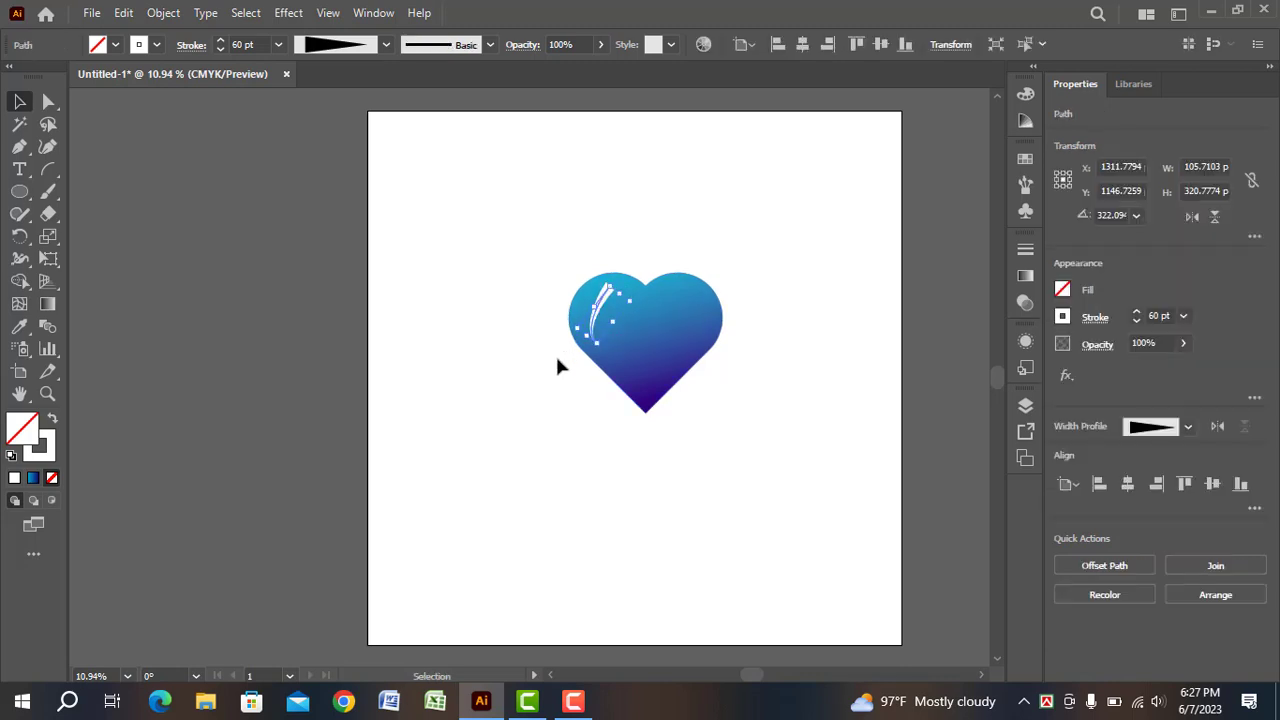
Increase the white highlight arc's stroke weight to 72 pt.
click(341, 163)
click(592, 320)
click(220, 40)
click(220, 40)
click(220, 40)
click(463, 277)
click(600, 318)
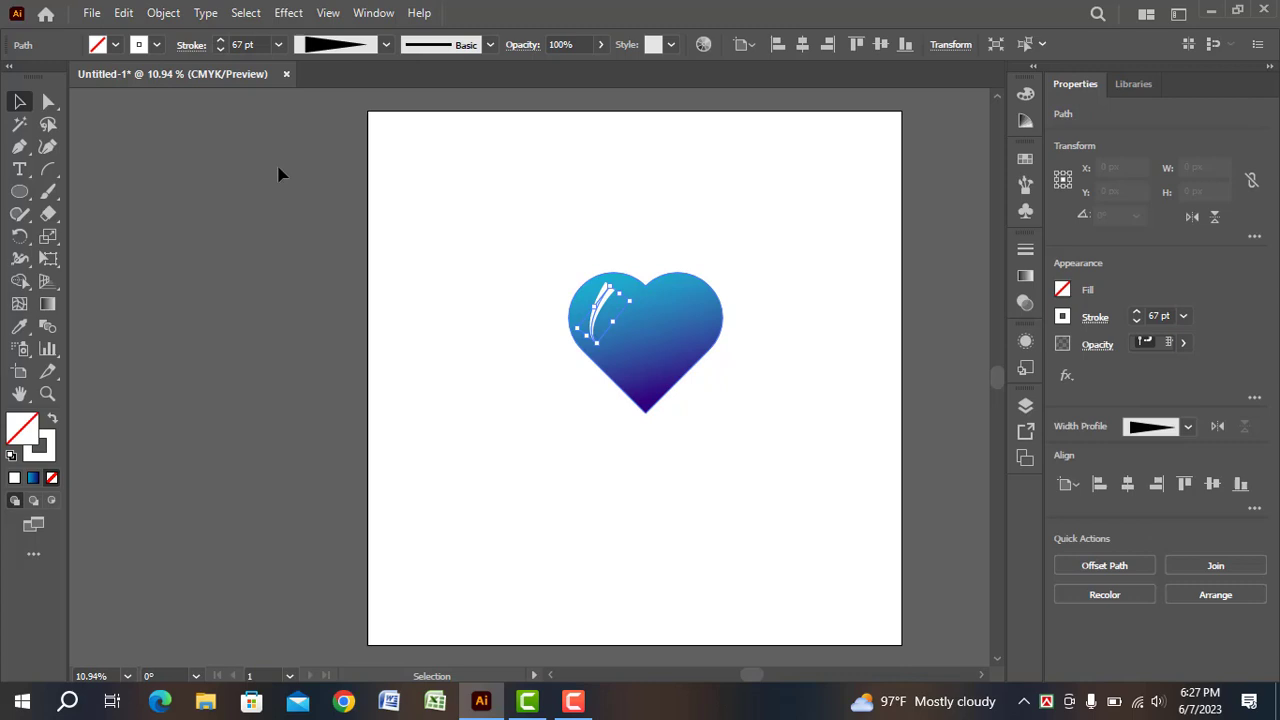
click(220, 40)
click(554, 378)
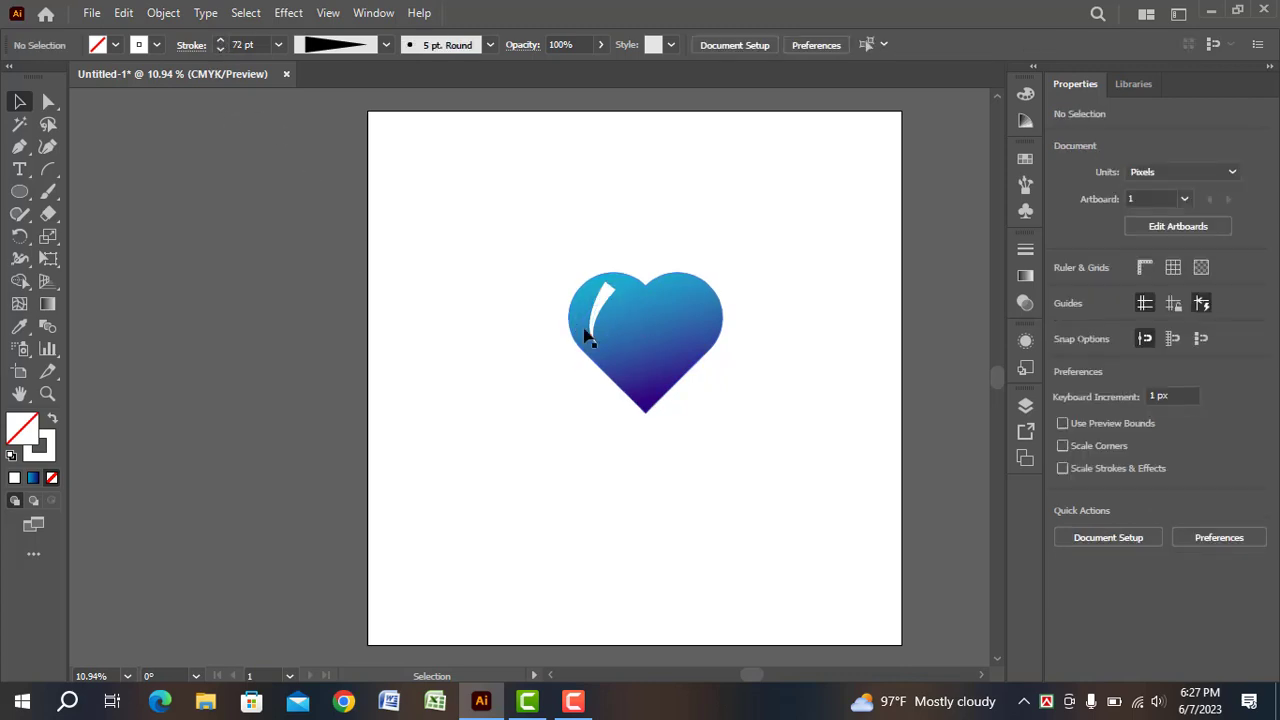
click(602, 326)
mouse_move(602, 326)
mouse_down()
mouse_move(592, 320)
mouse_move(606, 320)
mouse_up()
click(520, 359)
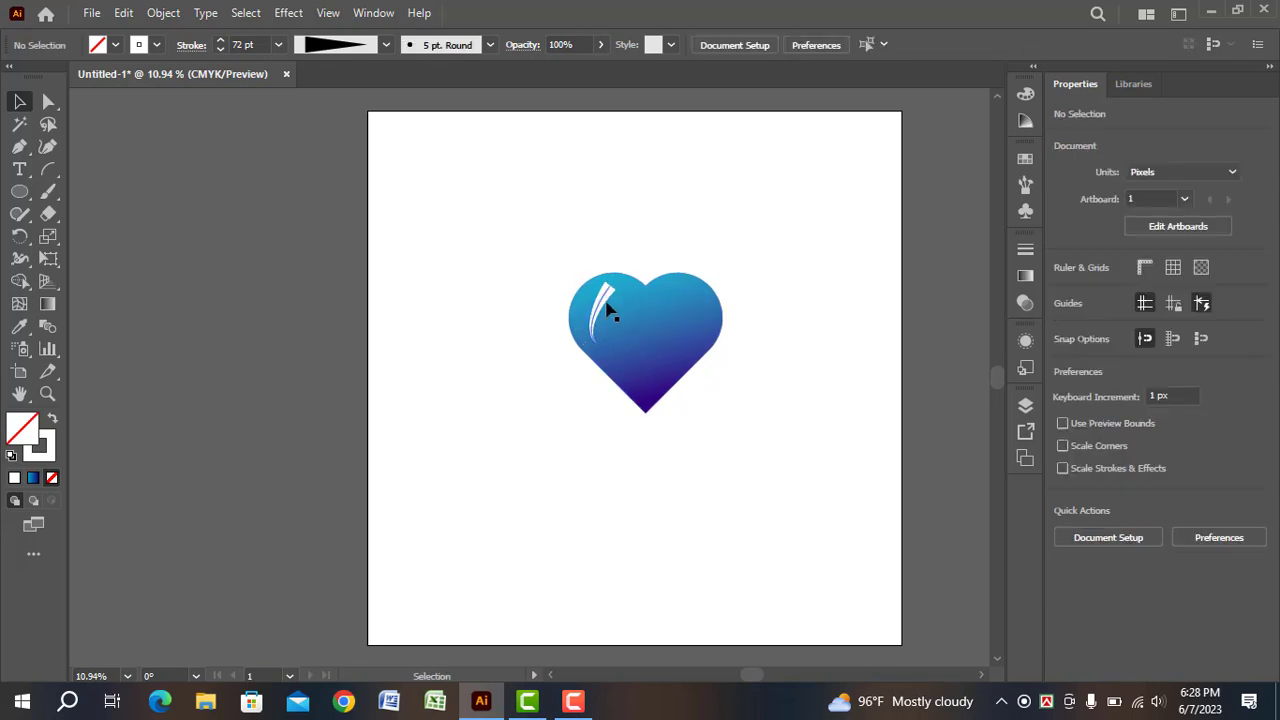
Apply a Gaussian Blur with a radius of about 15 pixels to the white highlight on the heart.
click(606, 308)
click(288, 12)
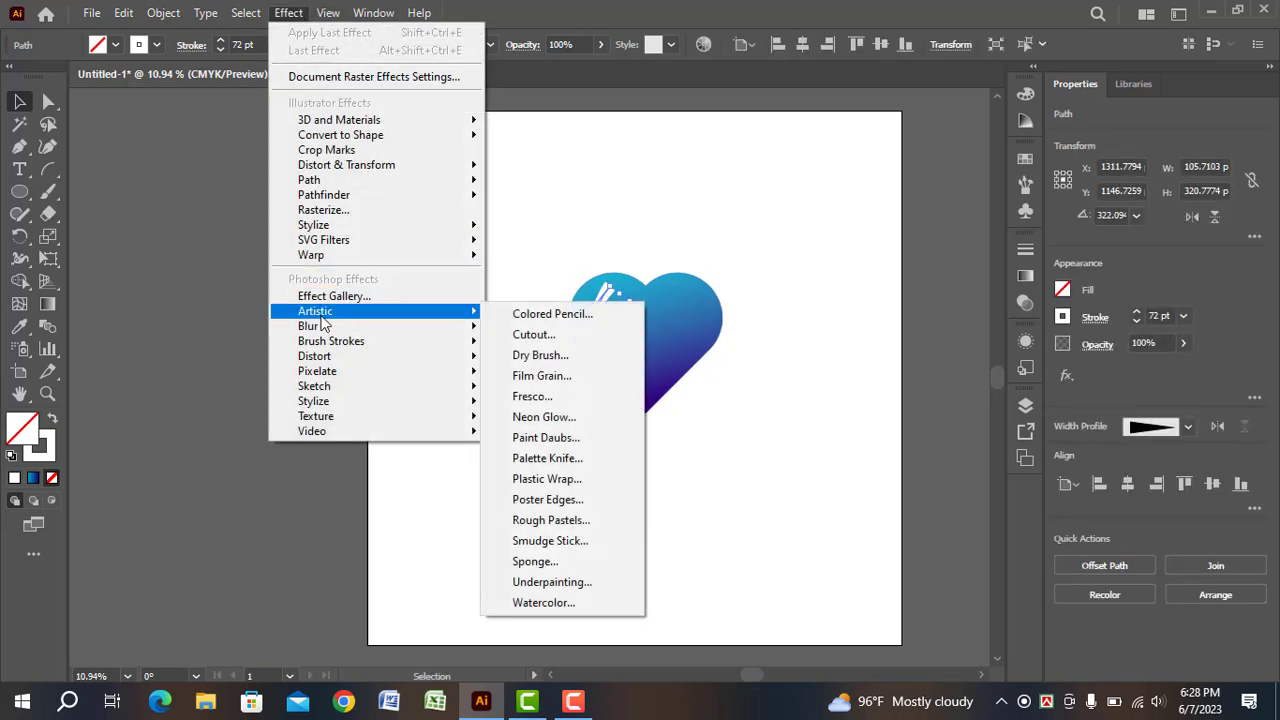
mouse_move(358, 328)
click(550, 328)
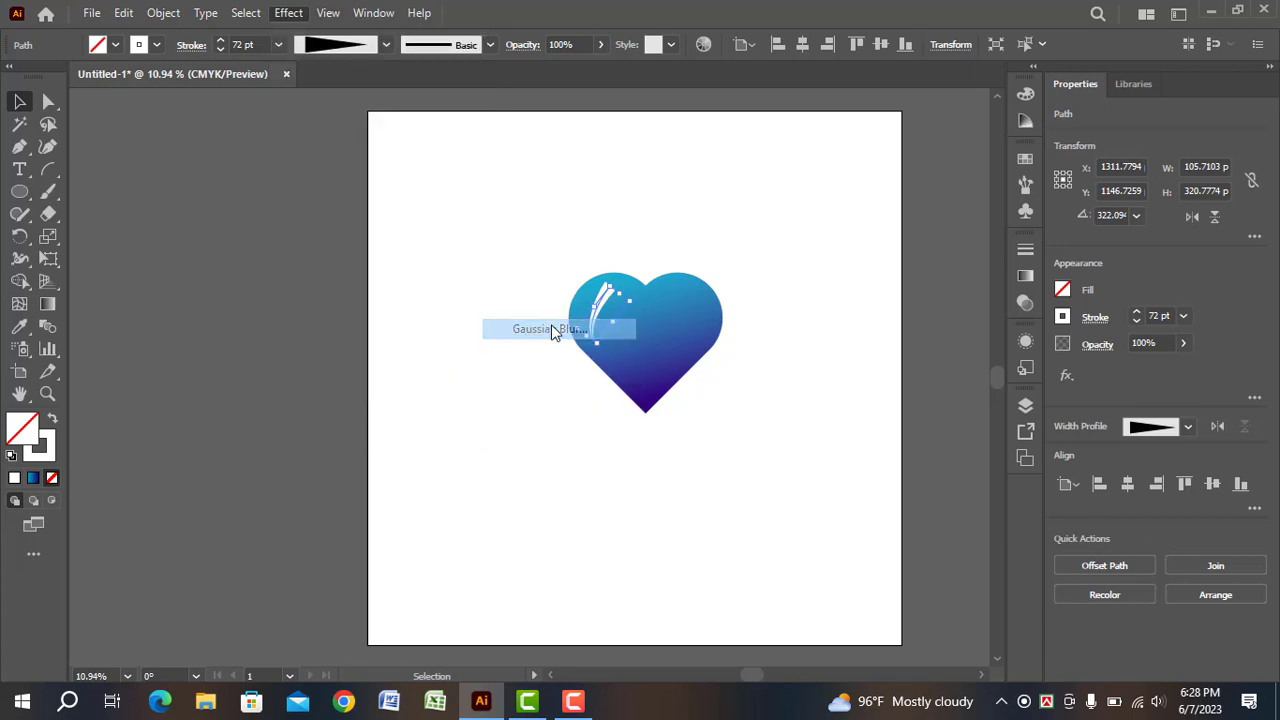
drag(655, 281, 717, 425)
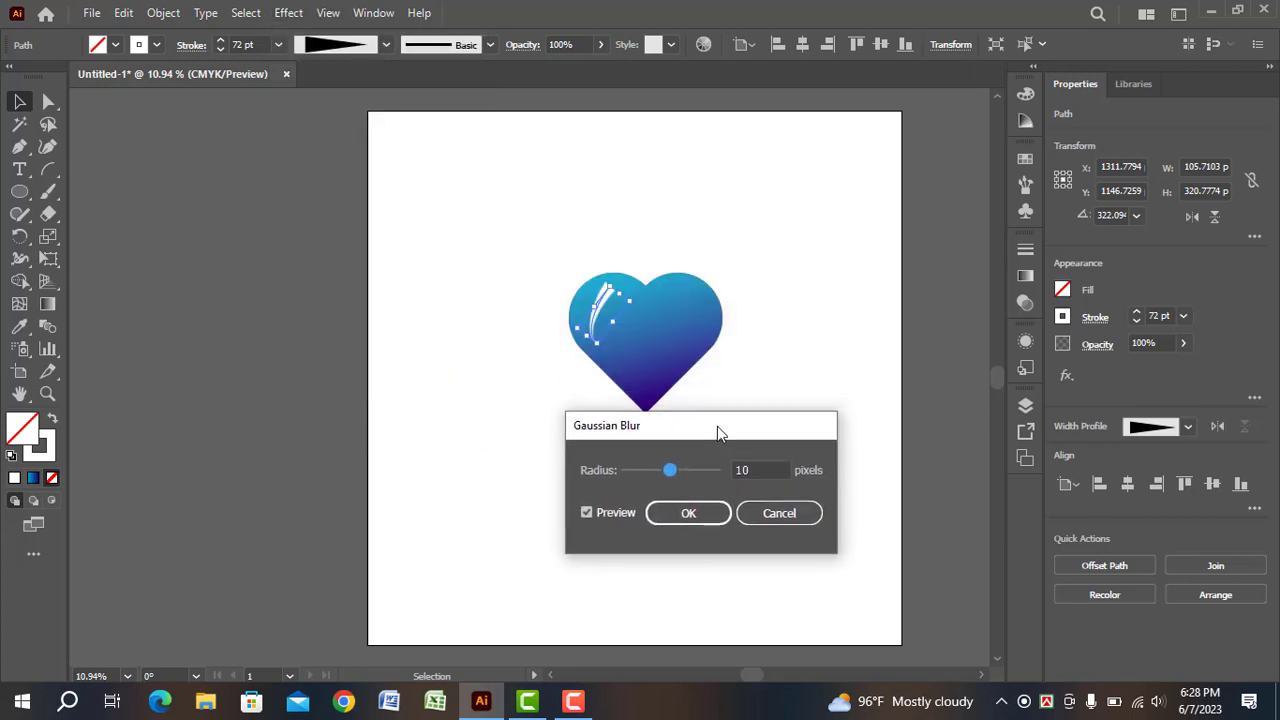
click(586, 513)
drag(757, 470, 735, 470)
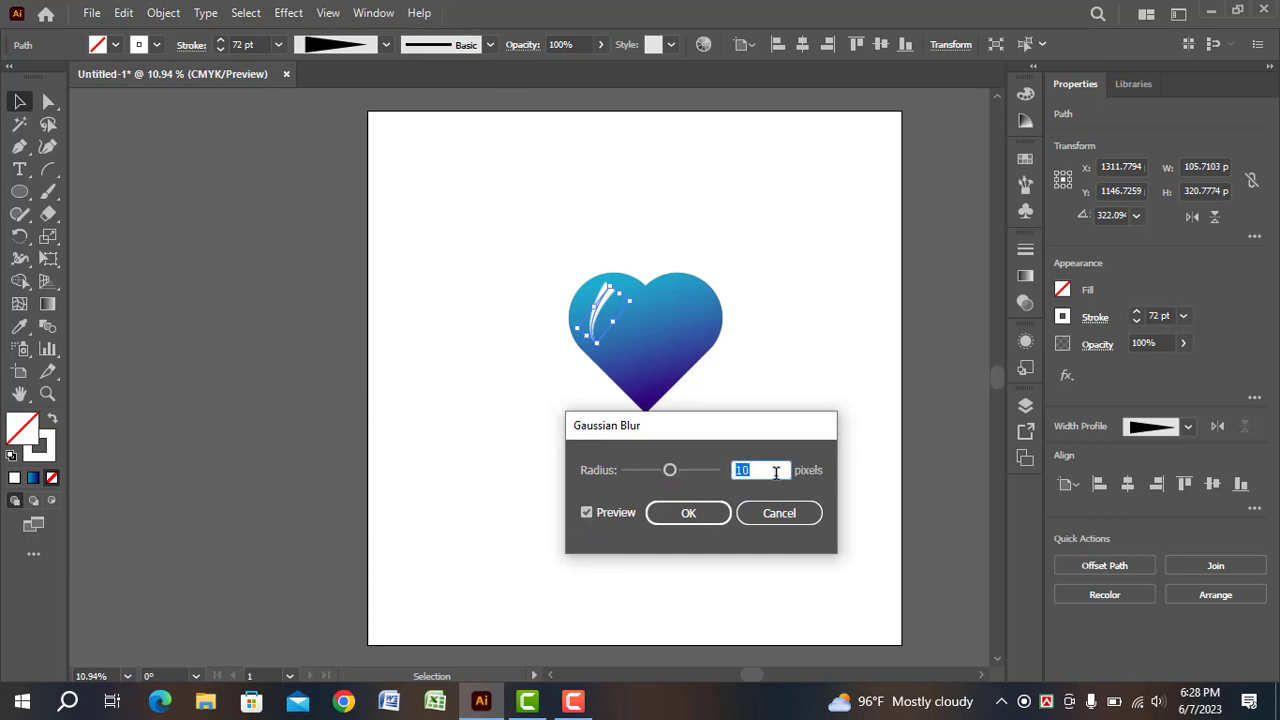
text(15.1)
mouse_move(671, 470)
mouse_down()
mouse_move(692, 485)
mouse_move(693, 472)
mouse_up()
click(673, 513)
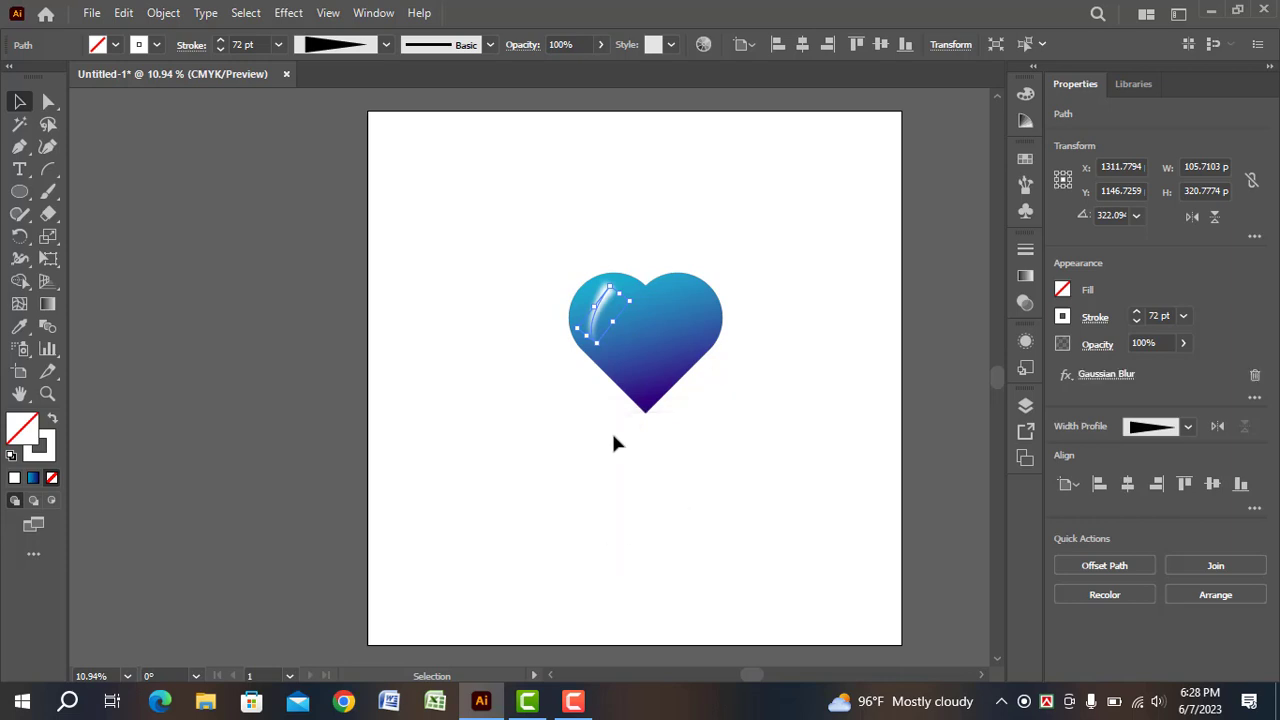
Rotate the blurred highlight further so it slants along the outer edge of the heart's left lobe.
click(534, 428)
click(598, 320)
drag(643, 301, 652, 322)
click(548, 398)
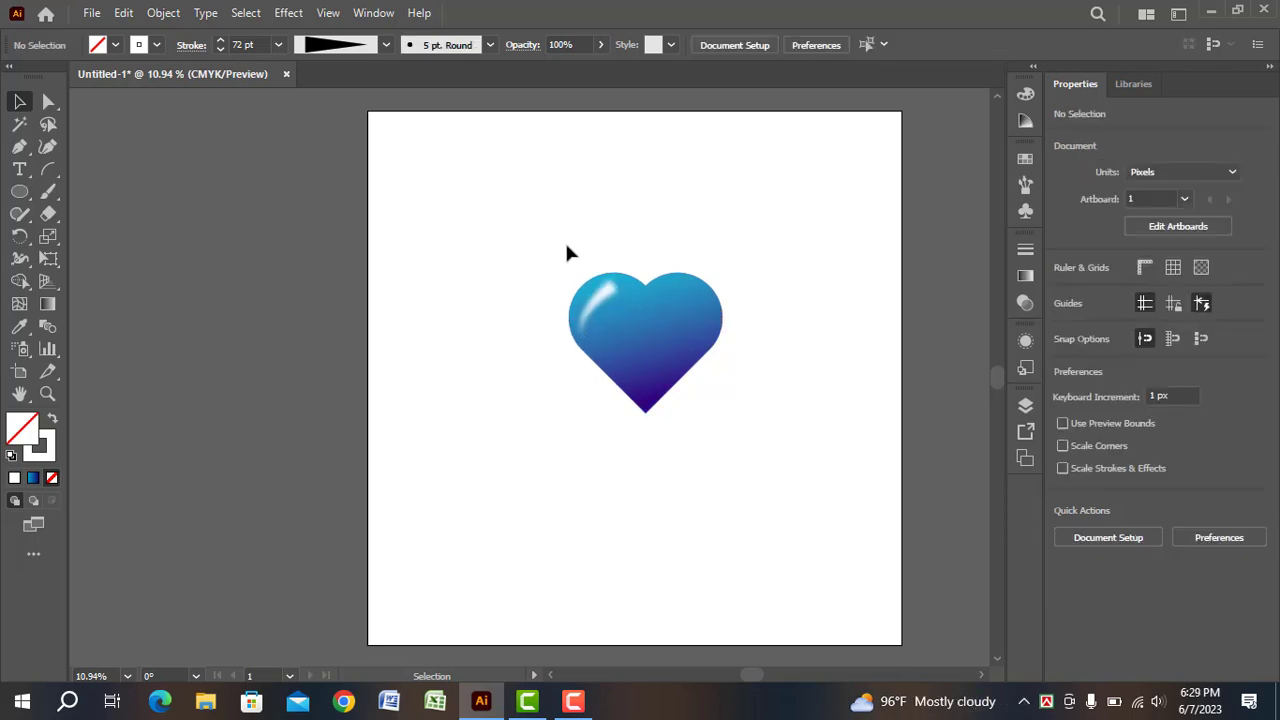
Duplicate the heart with its highlight, shrink the copy proportionally, and place it just below and right of the original's point.
drag(560, 264, 727, 419)
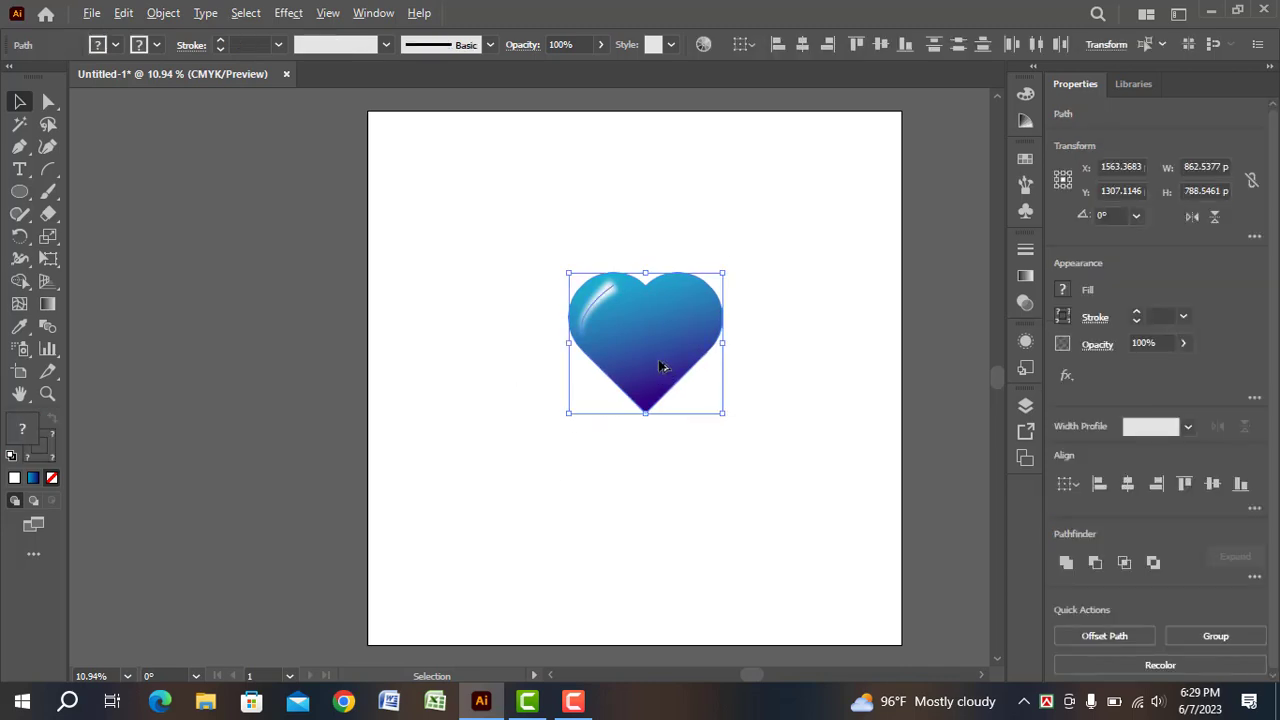
drag(660, 366, 755, 490)
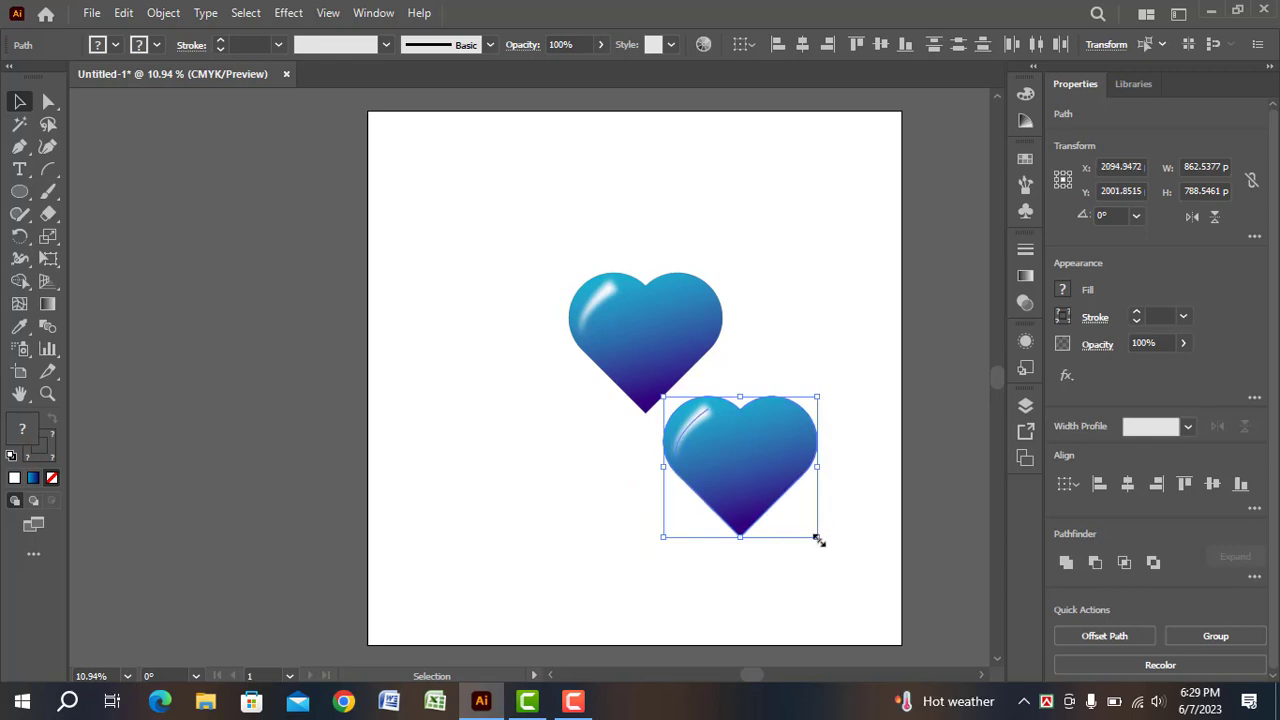
drag(817, 538, 752, 476)
click(648, 516)
key(ctrl+z)
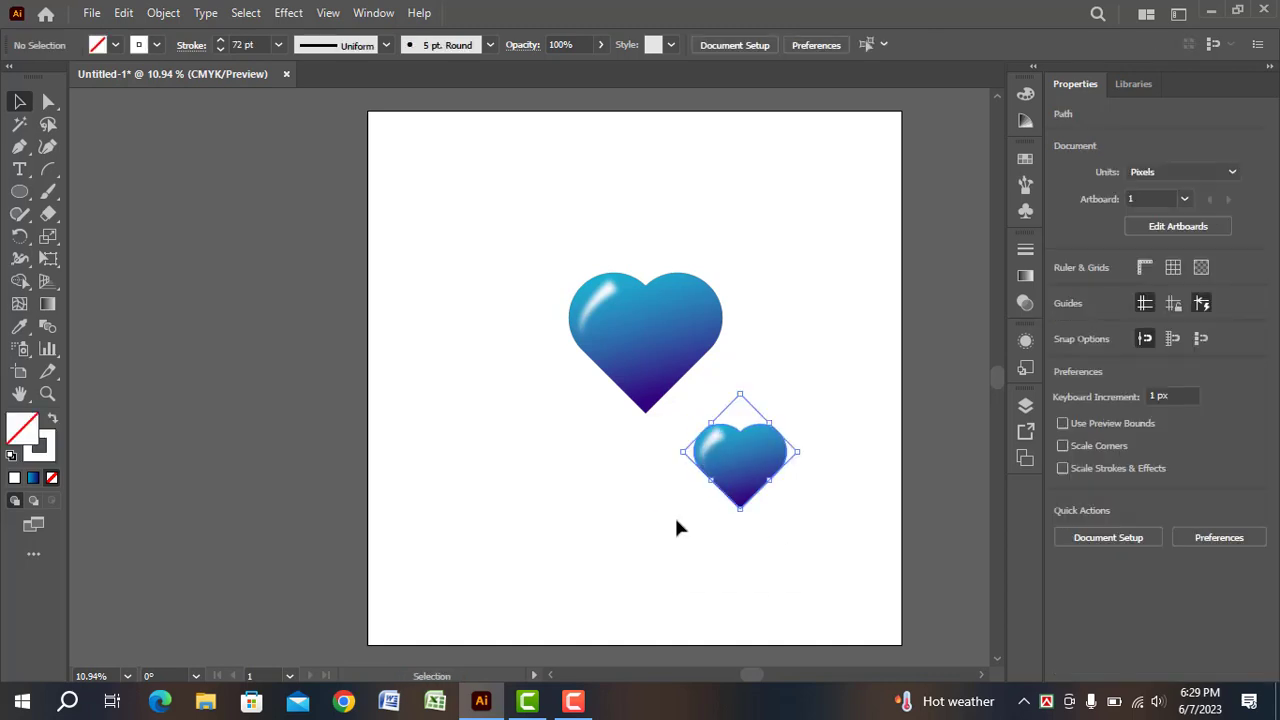
click(660, 520)
drag(697, 404, 800, 523)
drag(738, 445, 731, 418)
click(690, 558)
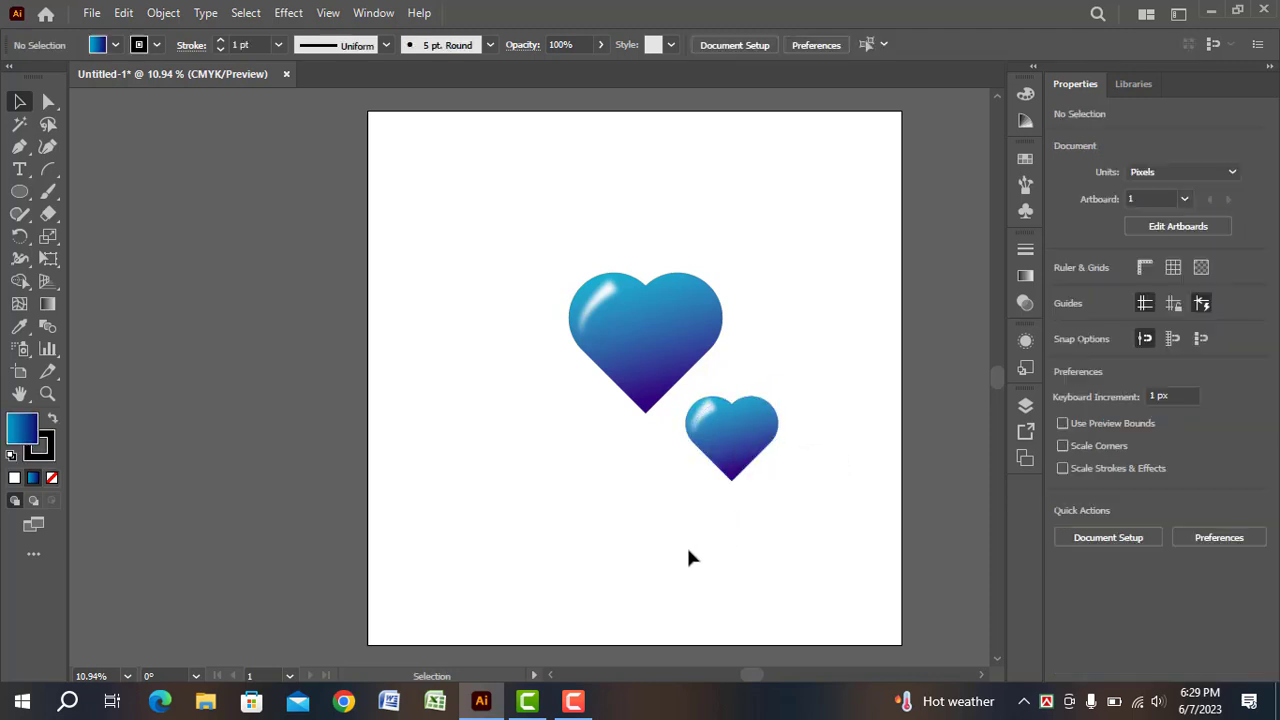
Adjust the rotation of the large heart's highlight to about 304° so it follows the left lobe's curve.
click(591, 313)
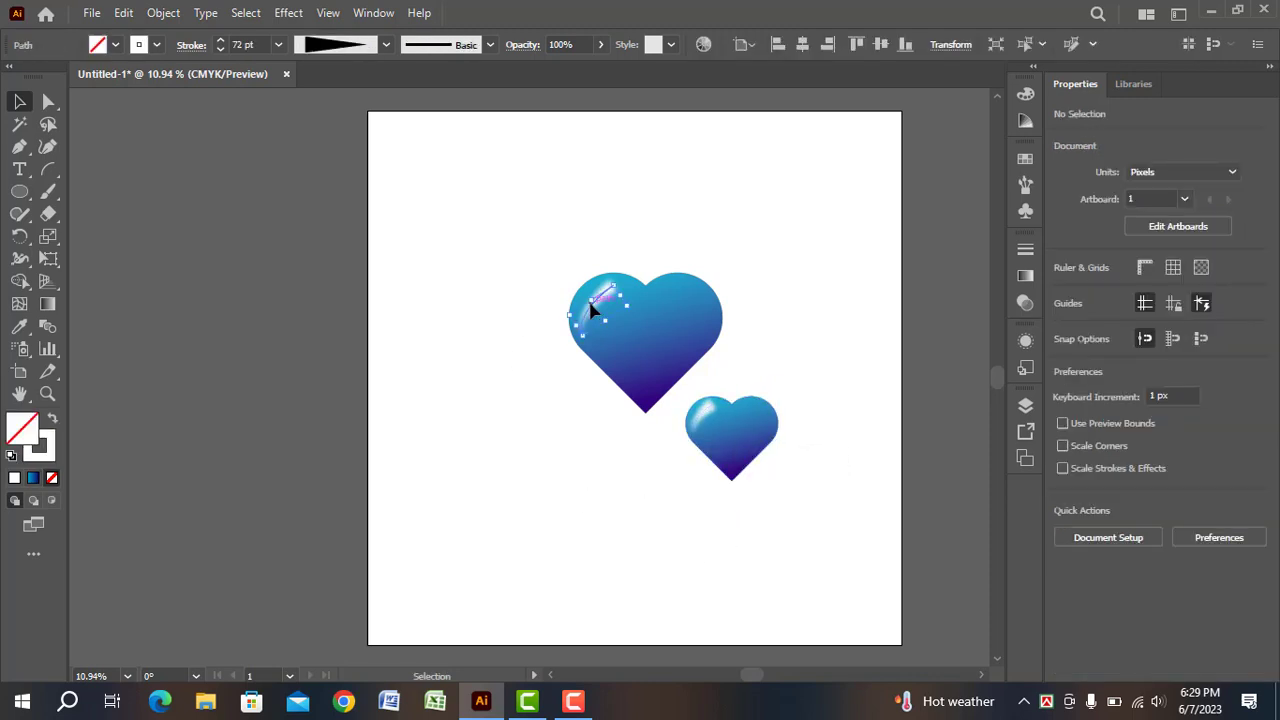
drag(604, 318, 608, 333)
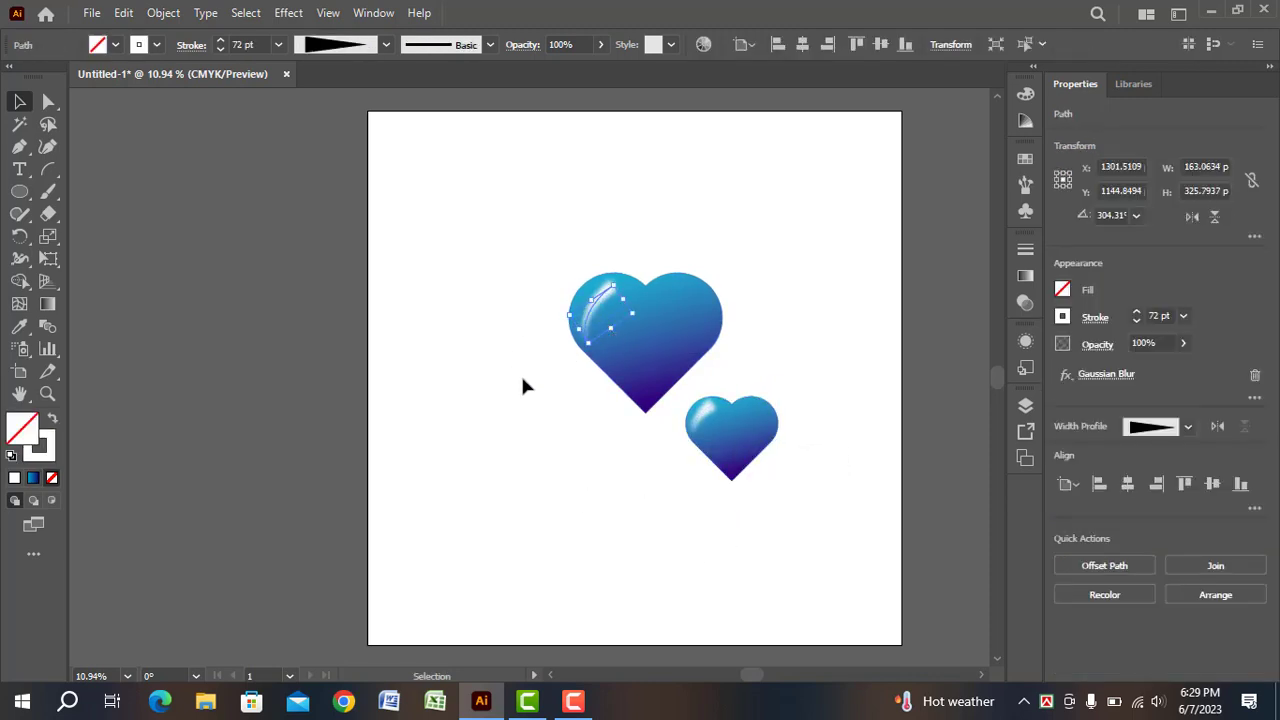
click(521, 381)
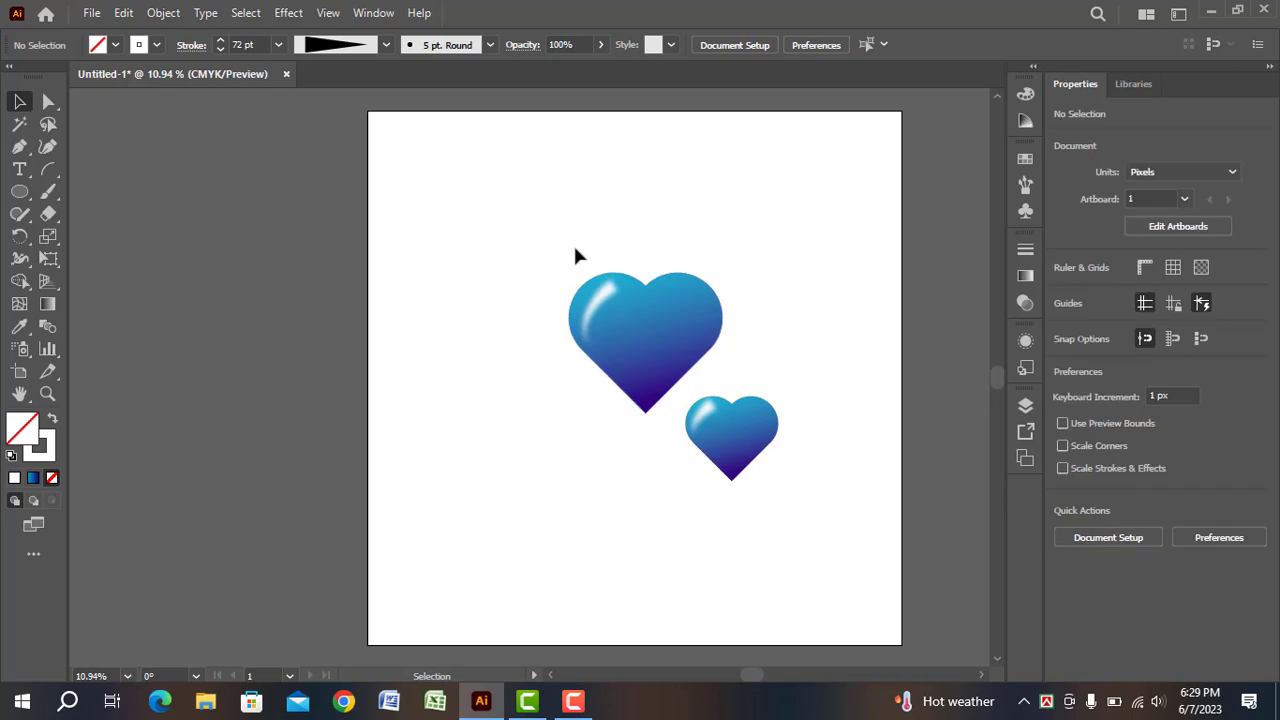
Duplicate the small heart with its highlight and place the copy slightly higher on the left side of the large heart.
drag(575, 249, 716, 412)
click(672, 508)
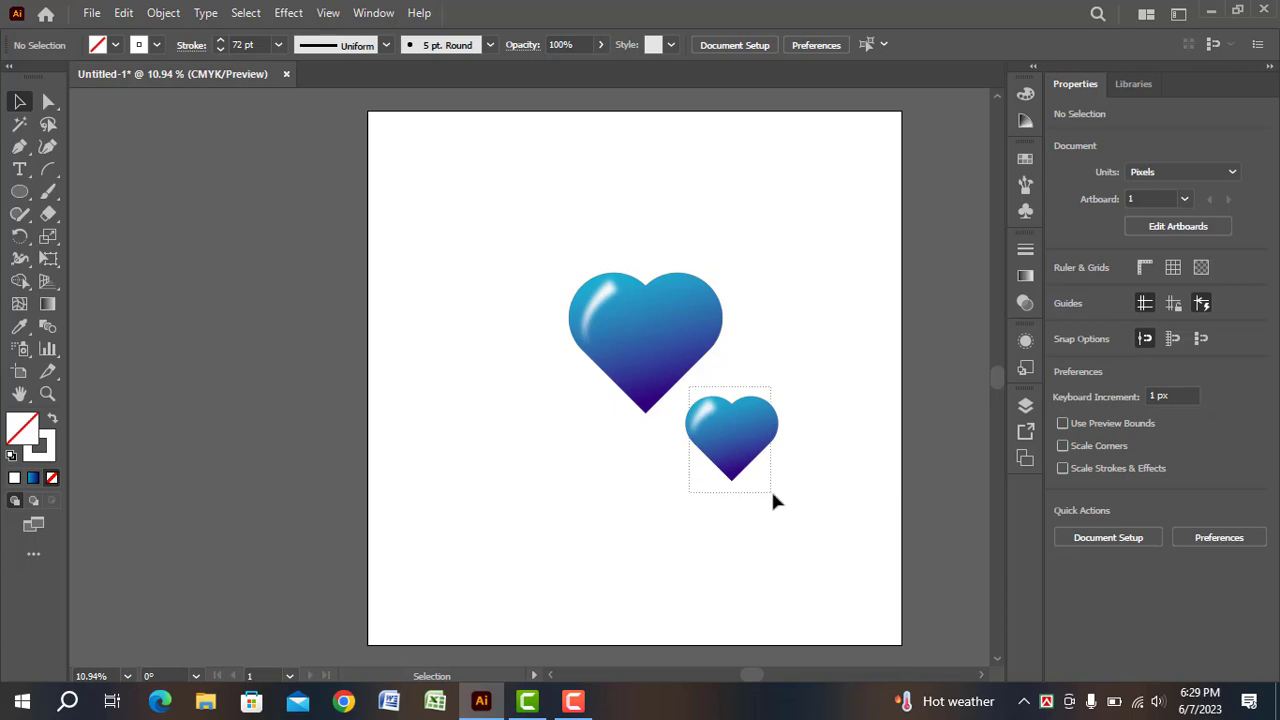
drag(773, 495, 540, 412)
click(573, 516)
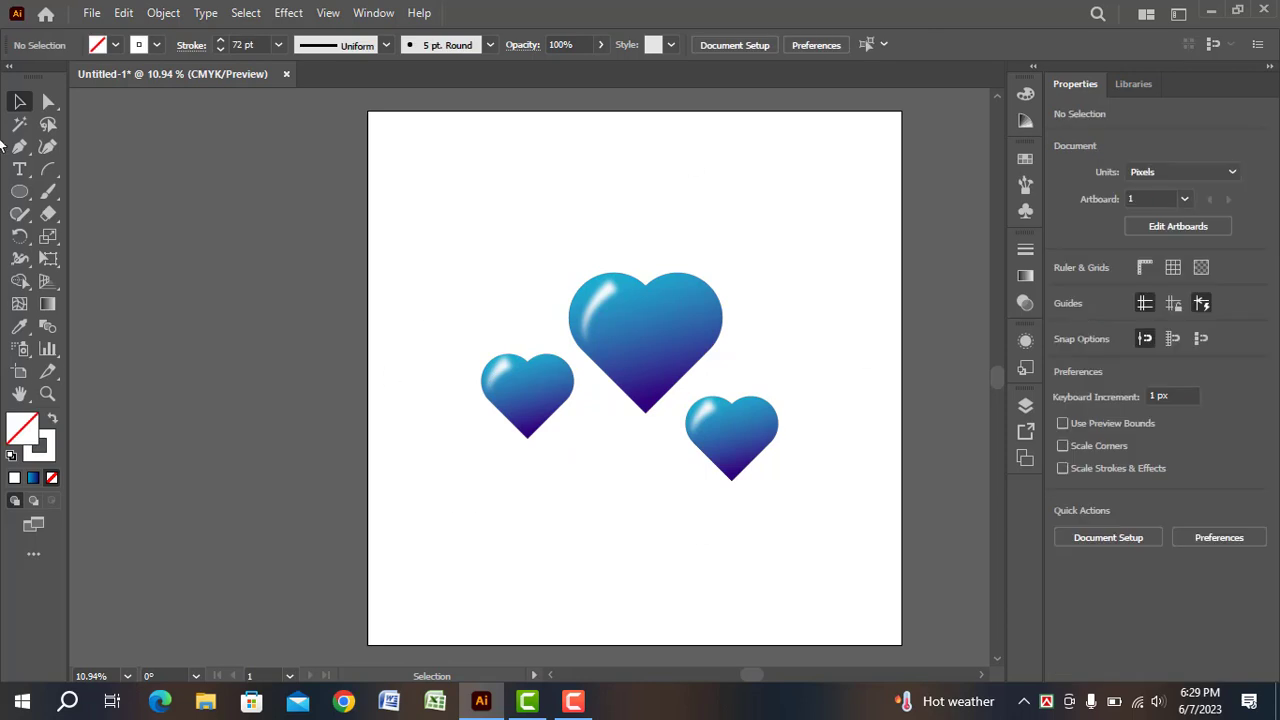
Add the text "3D LOVE LOGO" below the hearts and enlarge it to about 131.5 pt.
click(15, 171)
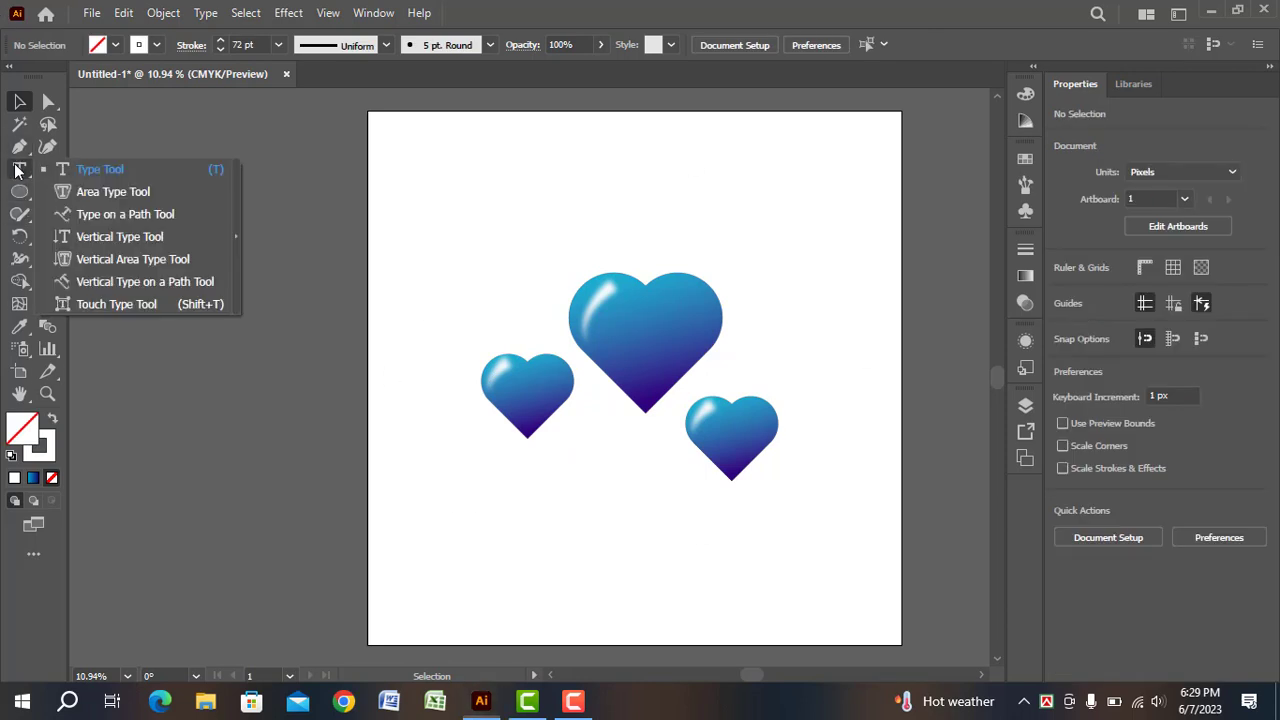
click(100, 169)
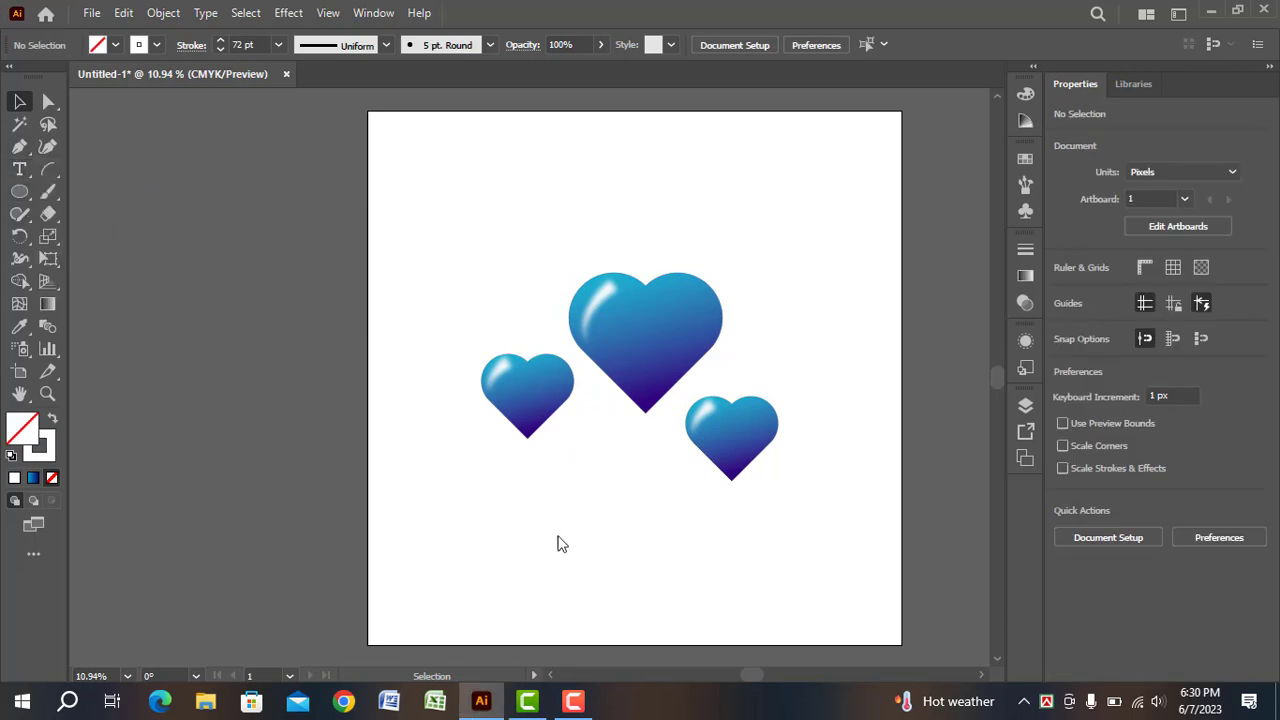
click(478, 503)
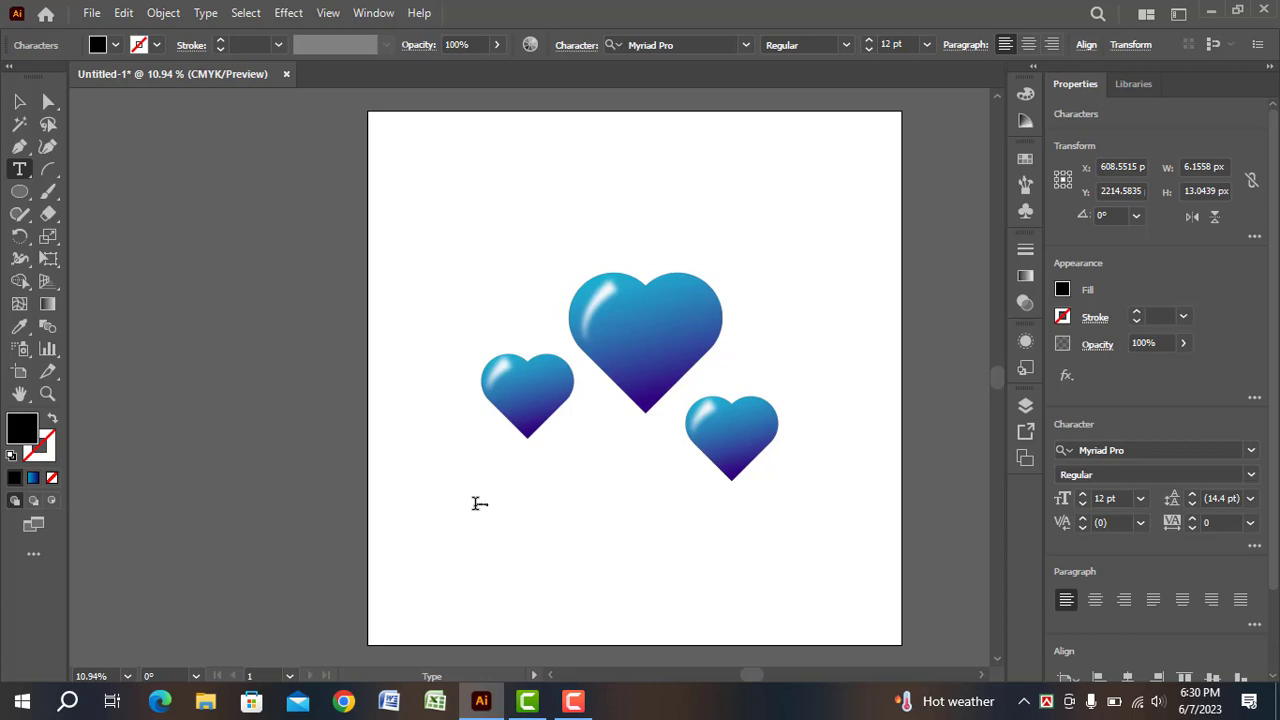
click(19, 101)
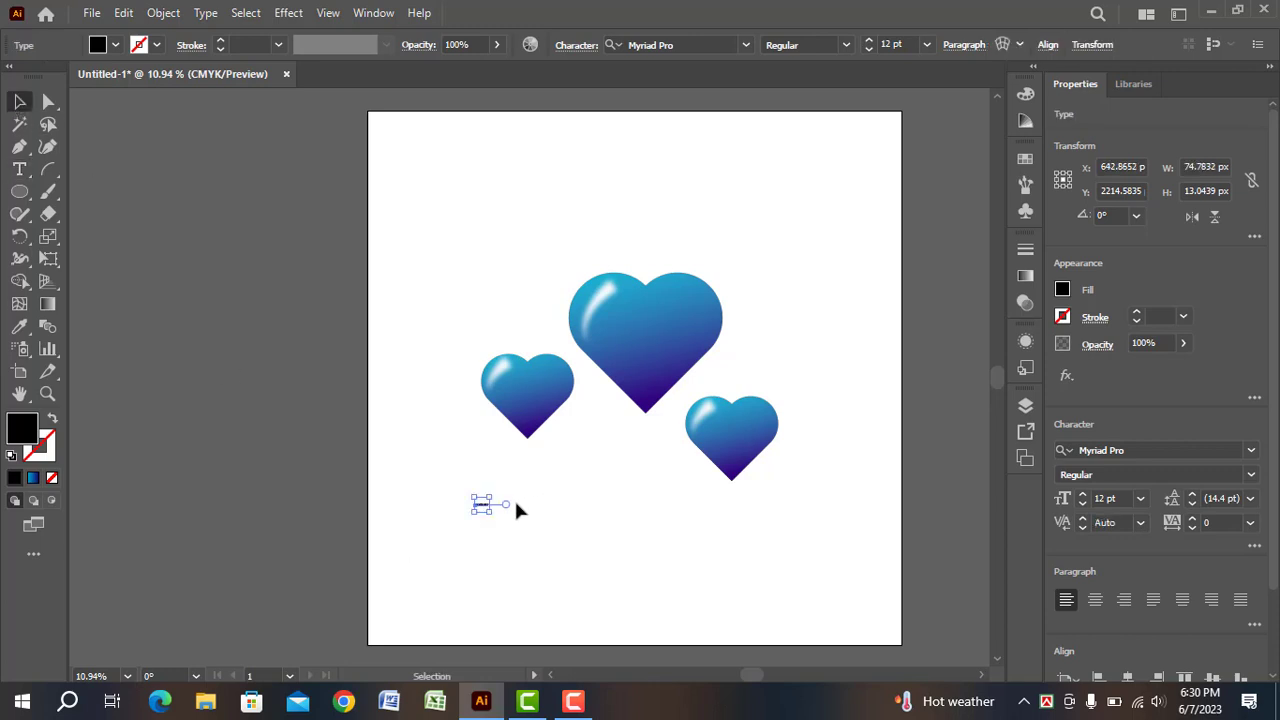
drag(485, 510, 606, 574)
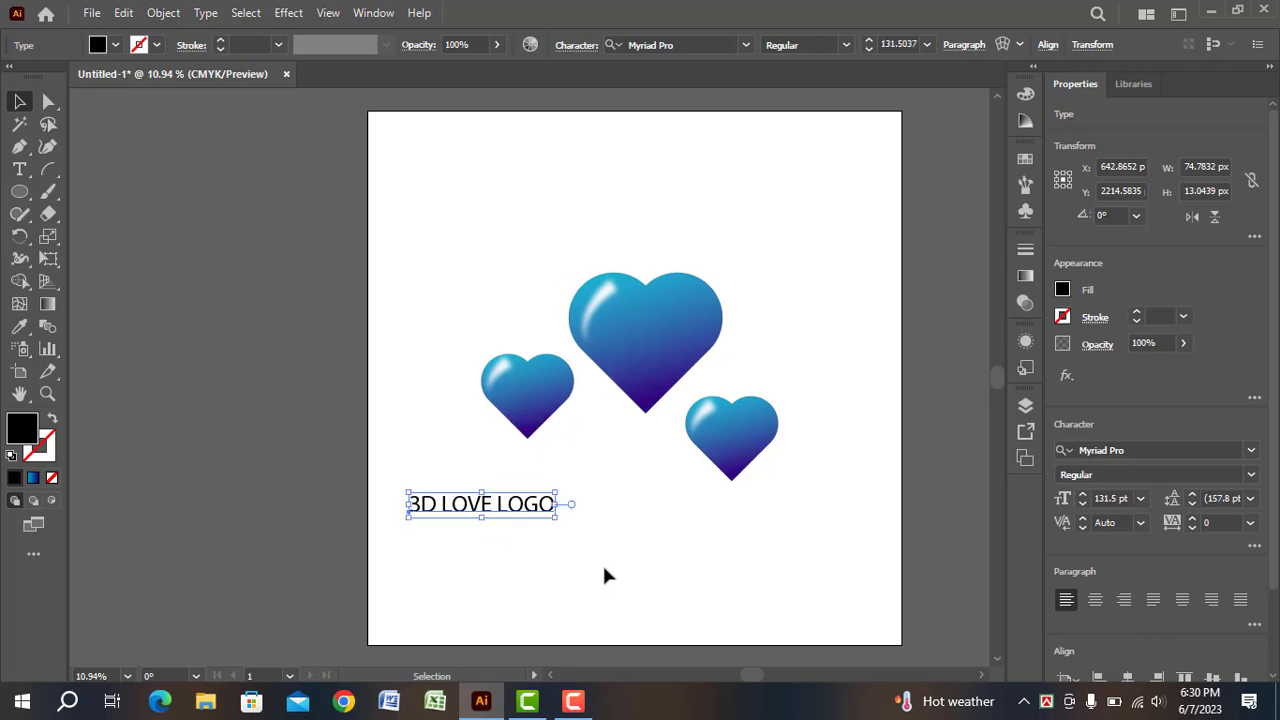
click(606, 574)
Move the "3D LOVE LOGO" text beneath the large heart and set its font to Rockwell Extra Bold.
drag(527, 512, 664, 472)
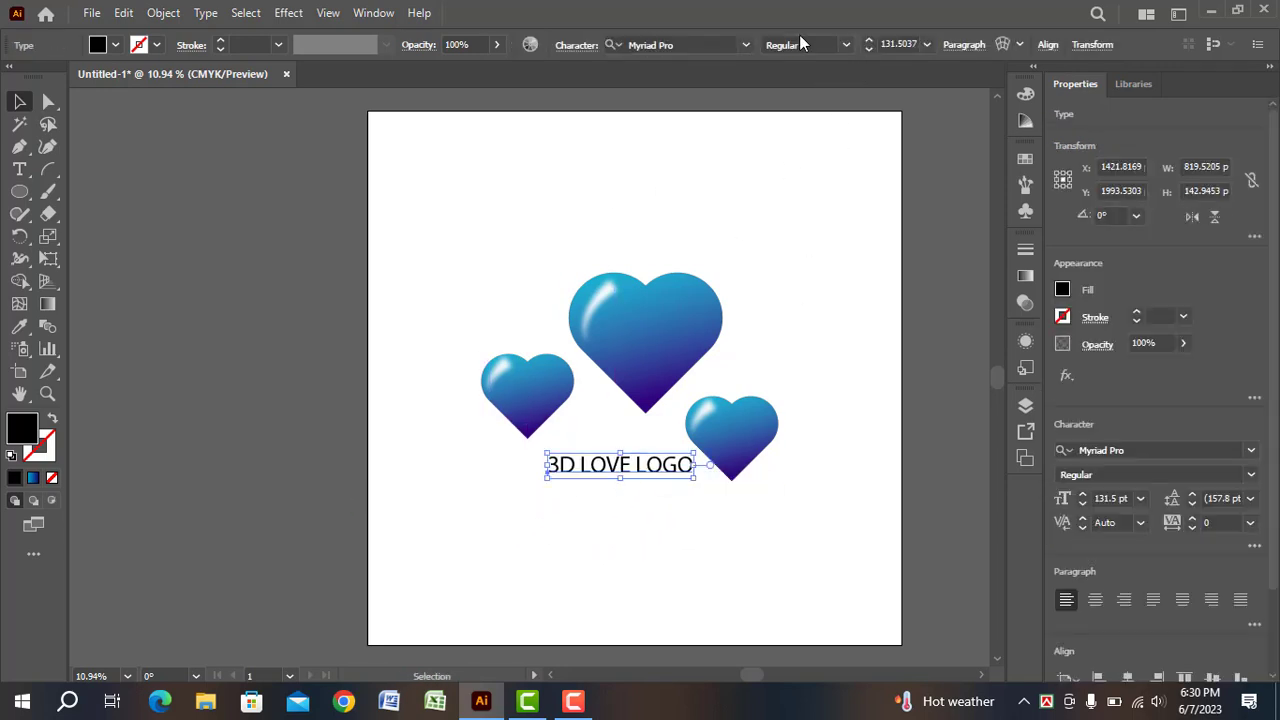
click(745, 45)
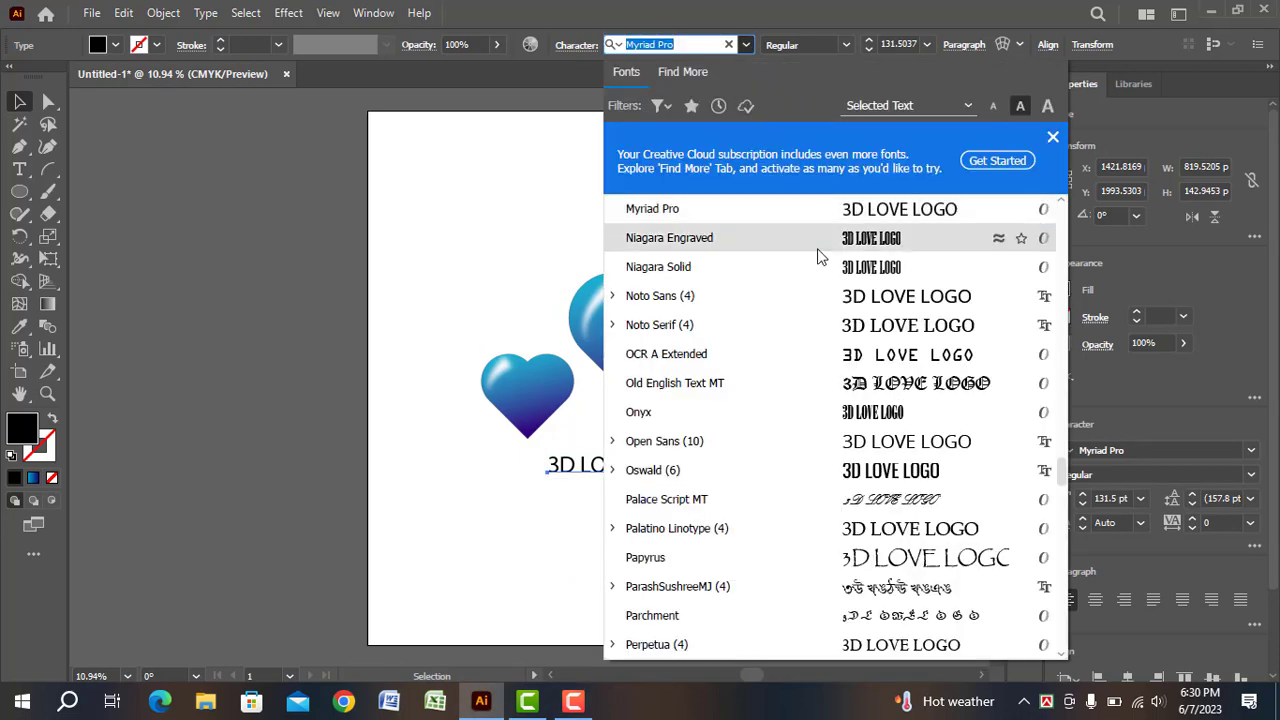
scroll(890, 477, down, 7)
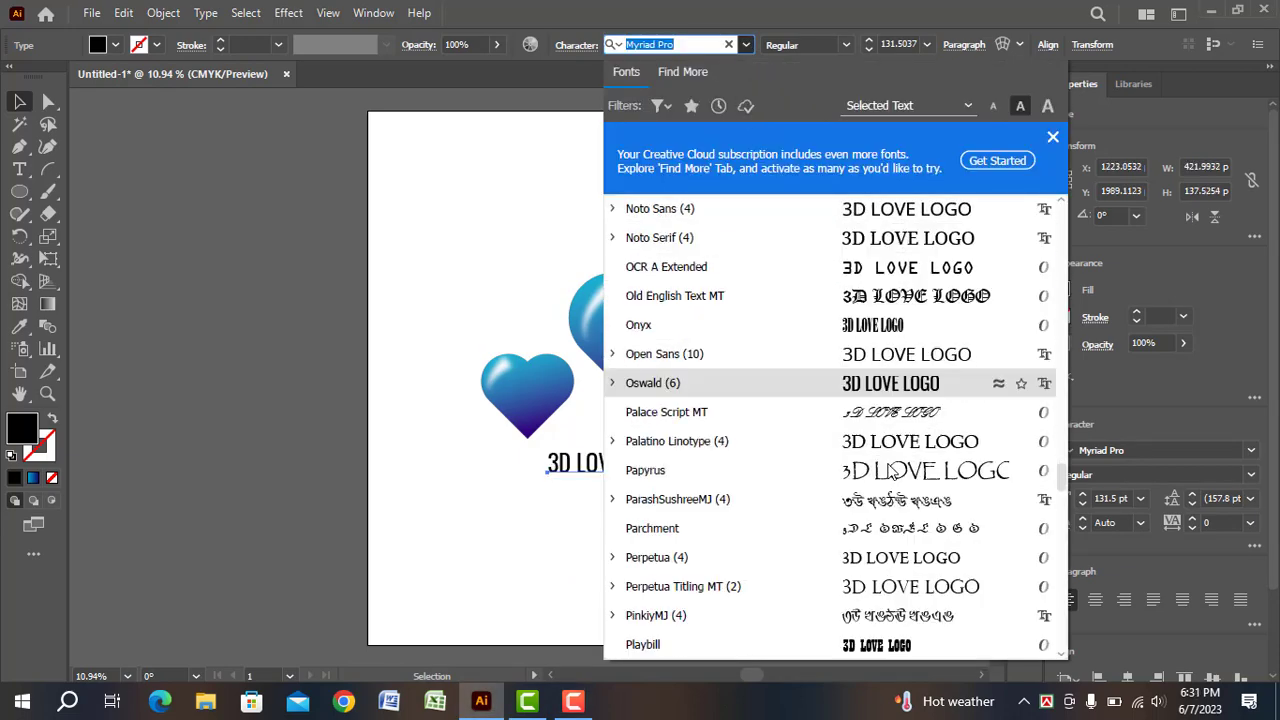
scroll(890, 477, down, 1)
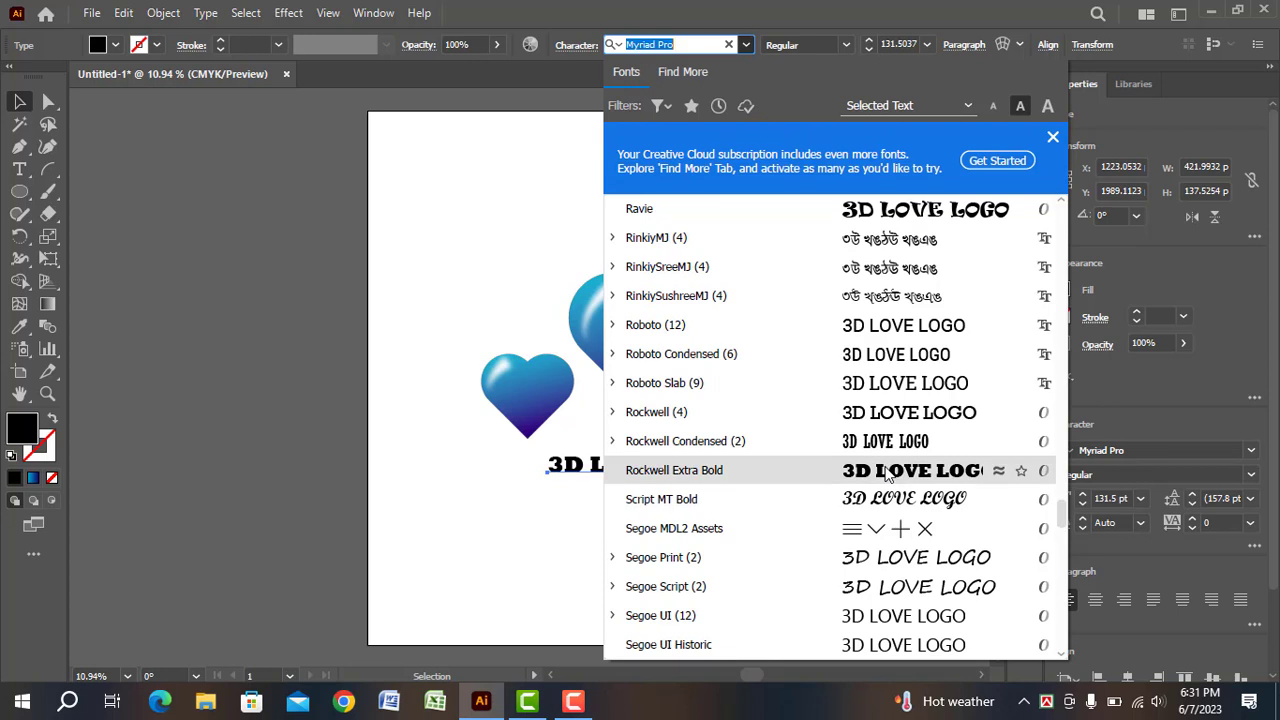
click(890, 465)
drag(636, 476, 611, 471)
Reduce the "3D LOVE LOGO" text to about 110 pt and fit it between the small hearts under the large heart's point.
click(693, 520)
click(718, 470)
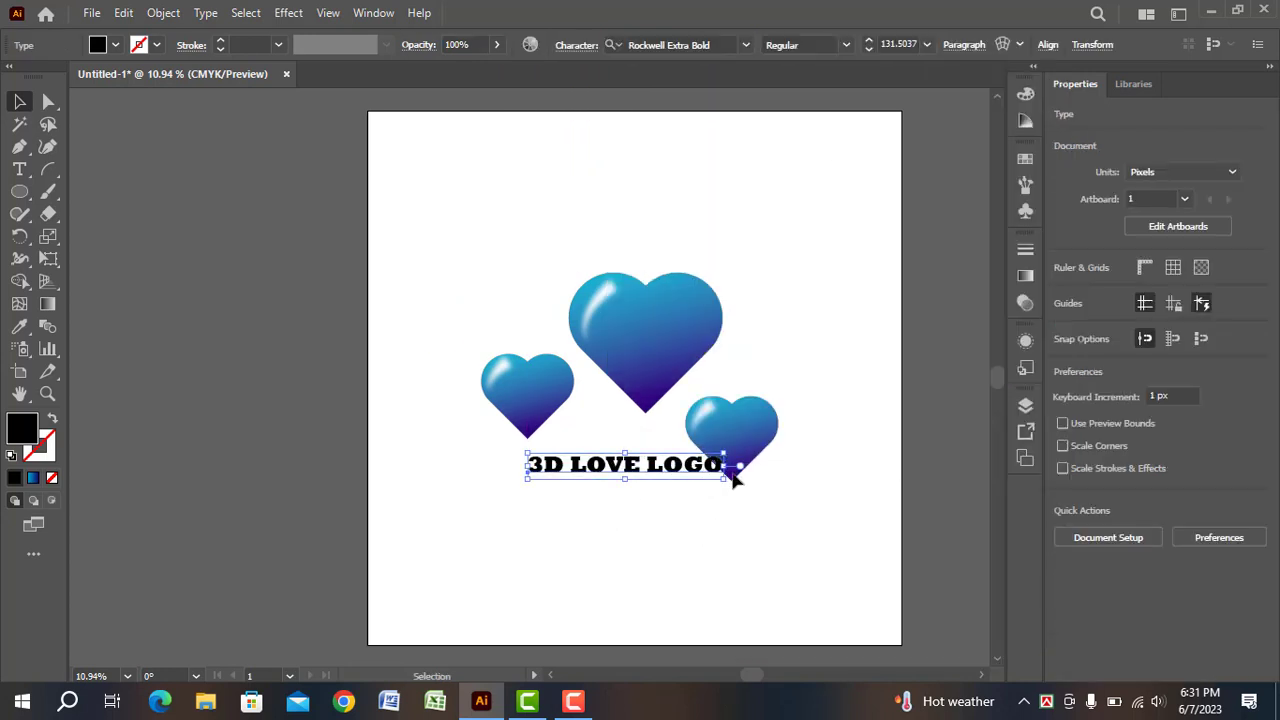
drag(724, 479, 708, 477)
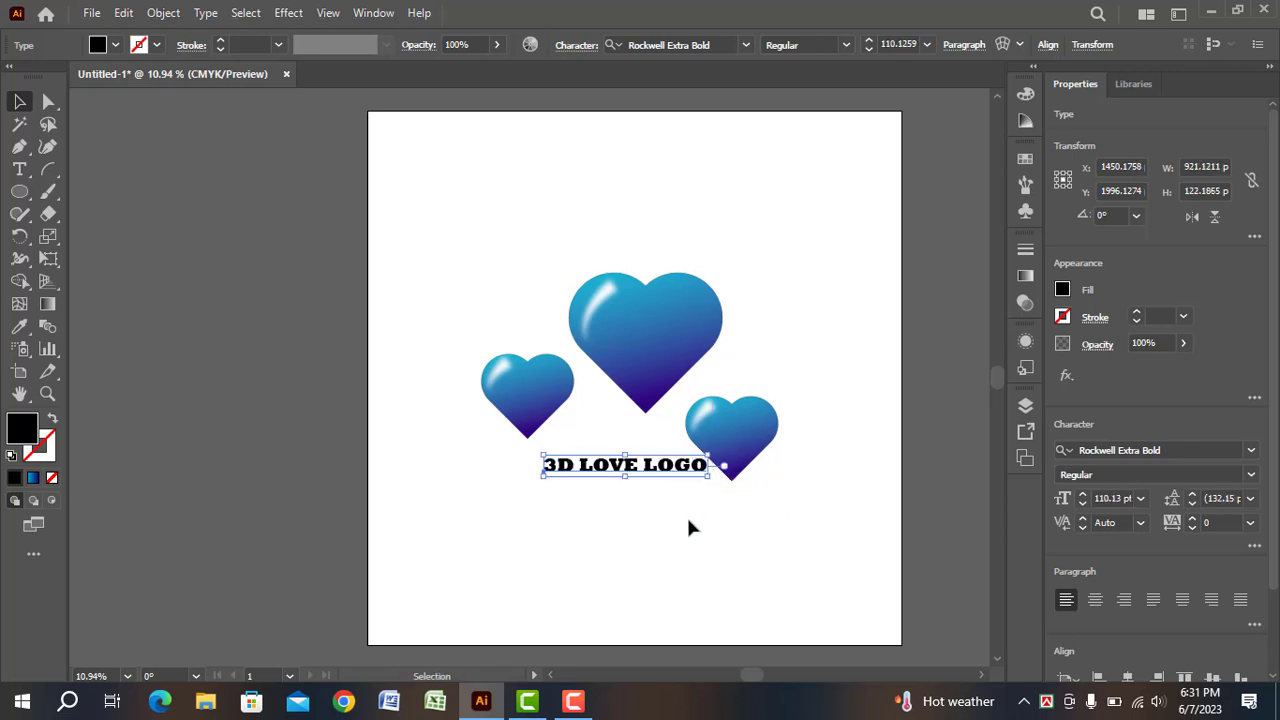
click(687, 515)
drag(629, 461, 619, 437)
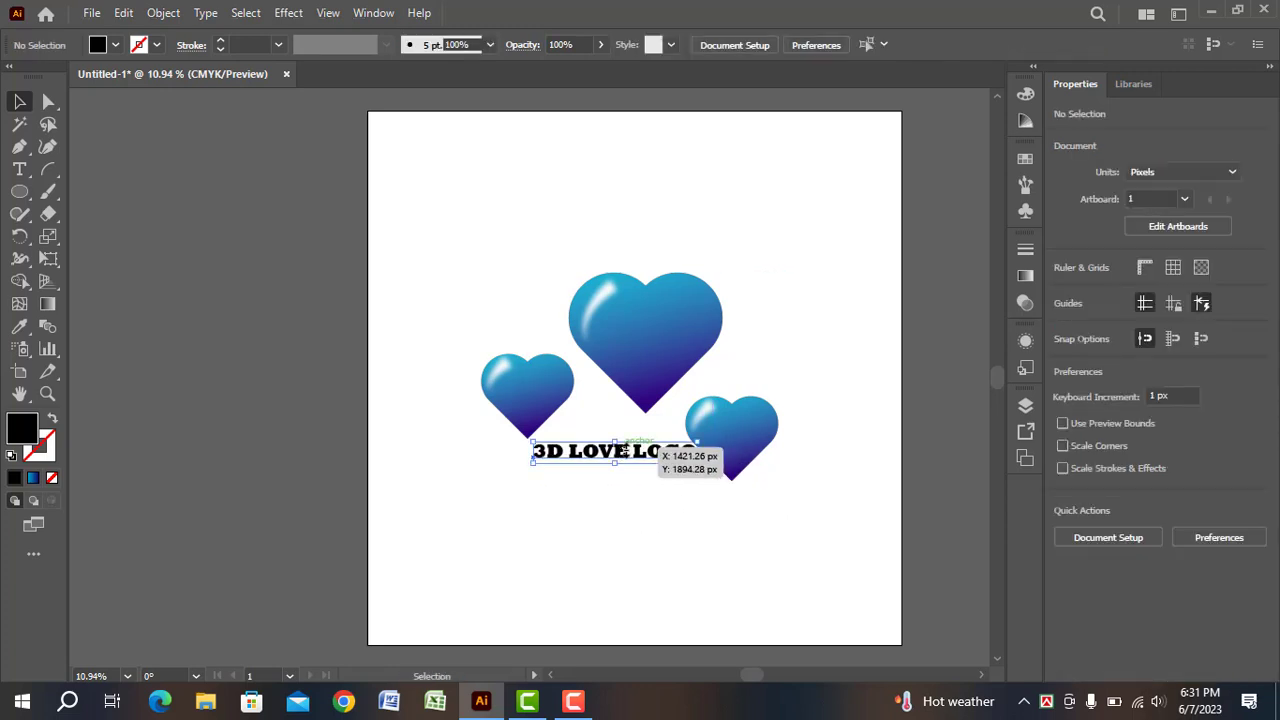
click(643, 506)
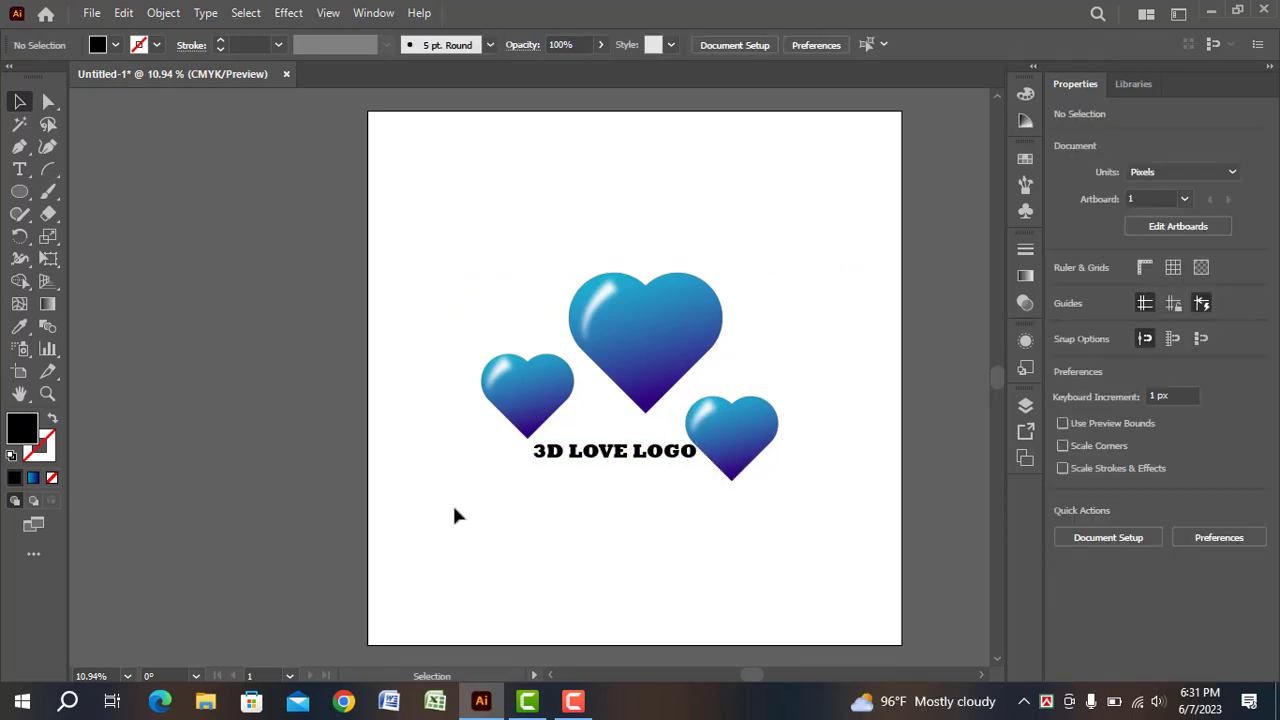
Fill the "3D LOVE LOGO" text with dark blue and set up a new global swatch of C=100 M=61 Y=0 K=0.
click(601, 454)
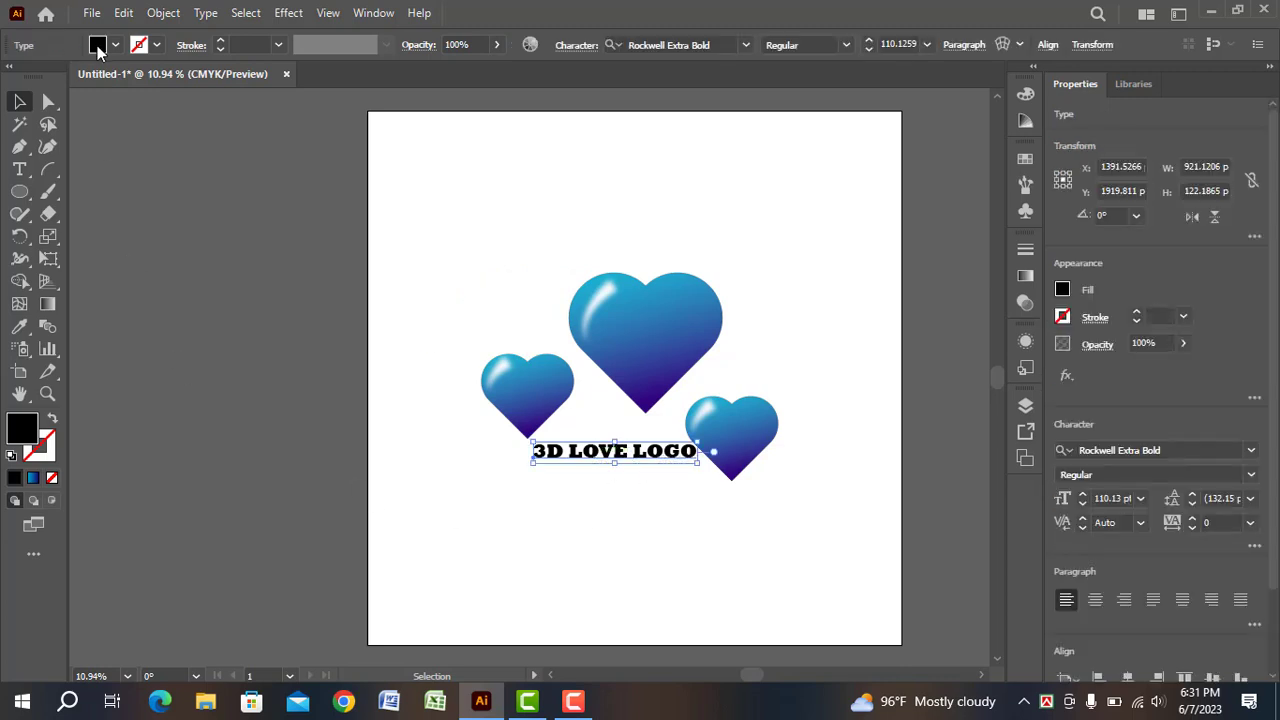
click(115, 45)
click(118, 77)
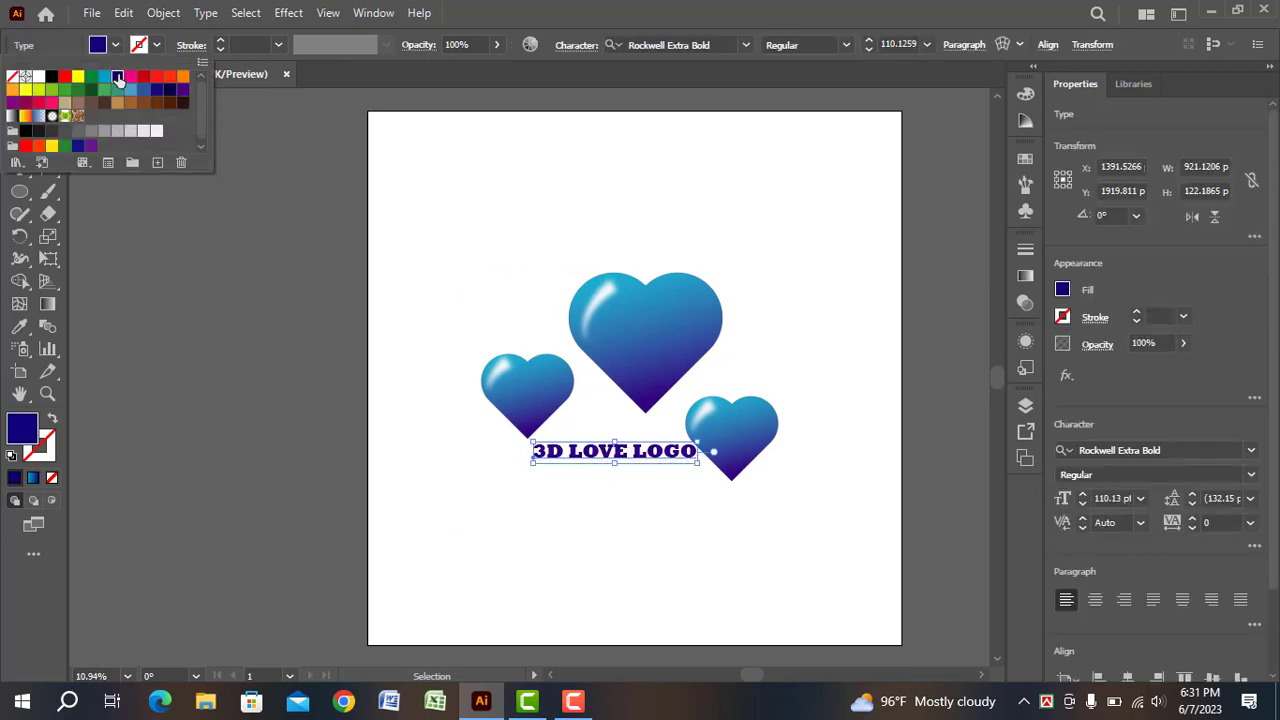
click(157, 162)
drag(690, 352, 645, 350)
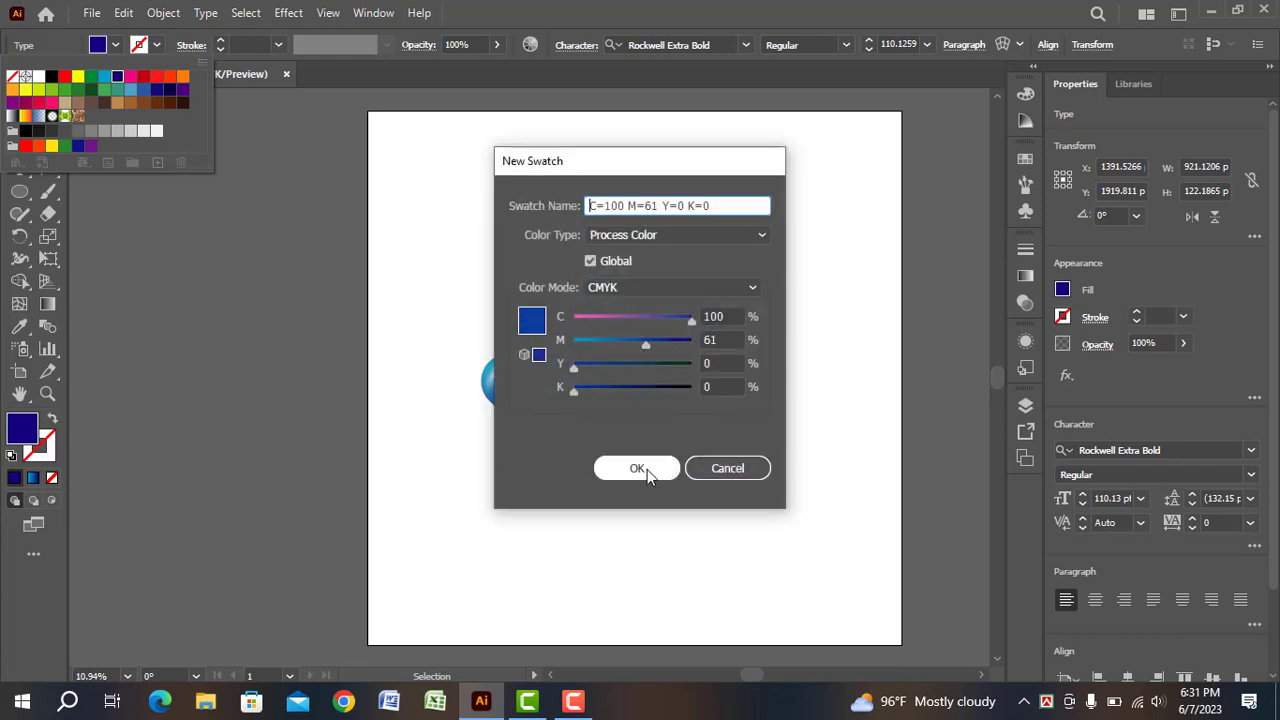